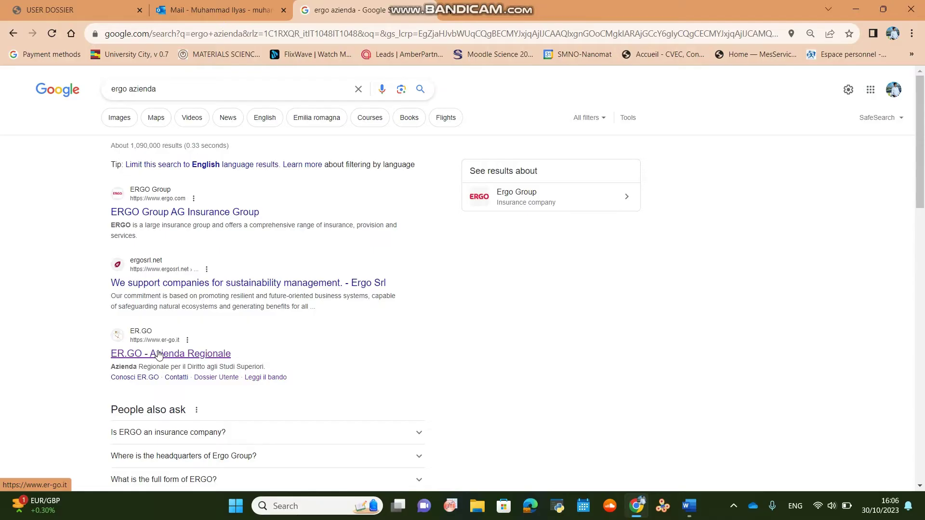
Open the ER.GO - Azienda Regionale website from the search results and go to its featured Apply page
{"action": "left_click", "coordinate": [157, 353]}
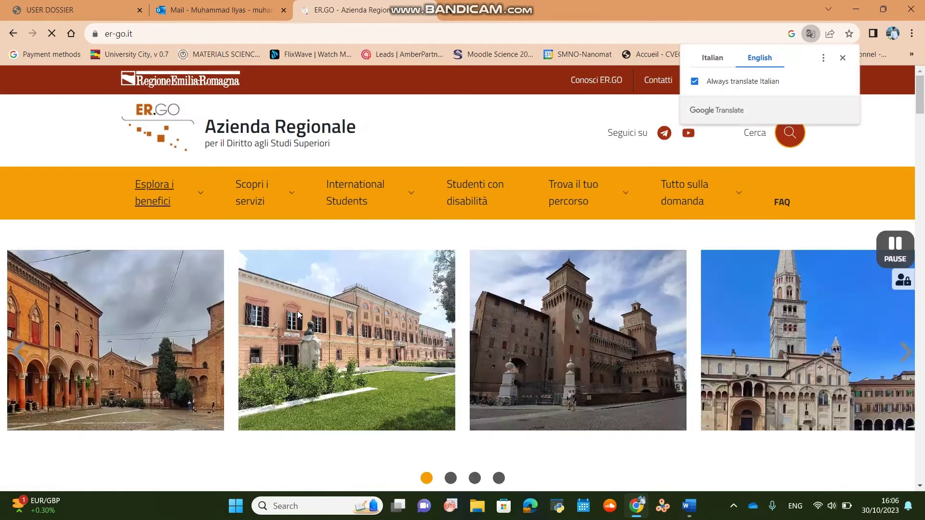
{"action": "scroll", "coordinate": [265, 351], "scroll_direction": "down", "scroll_amount": 6}
{"action": "scroll", "coordinate": [266, 350], "scroll_direction": "down", "scroll_amount": 20}
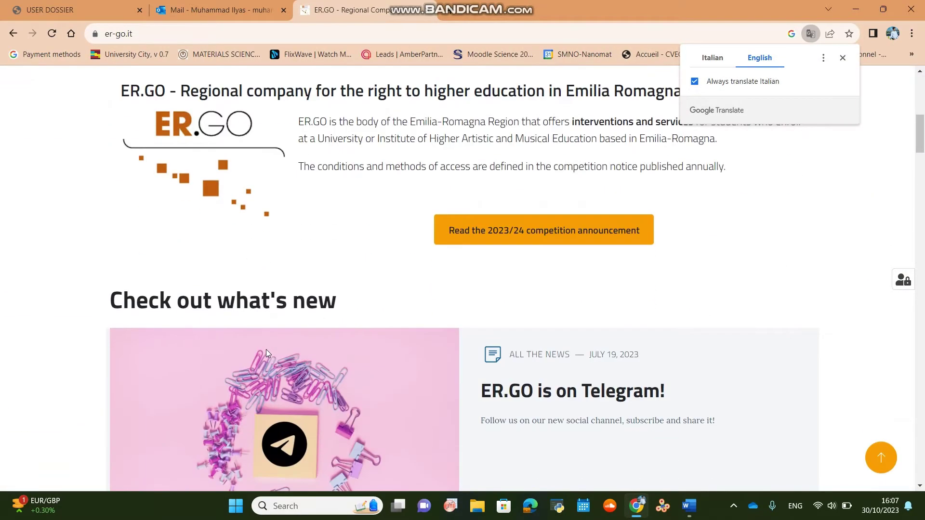
{"action": "scroll", "coordinate": [266, 349], "scroll_direction": "down", "scroll_amount": 14}
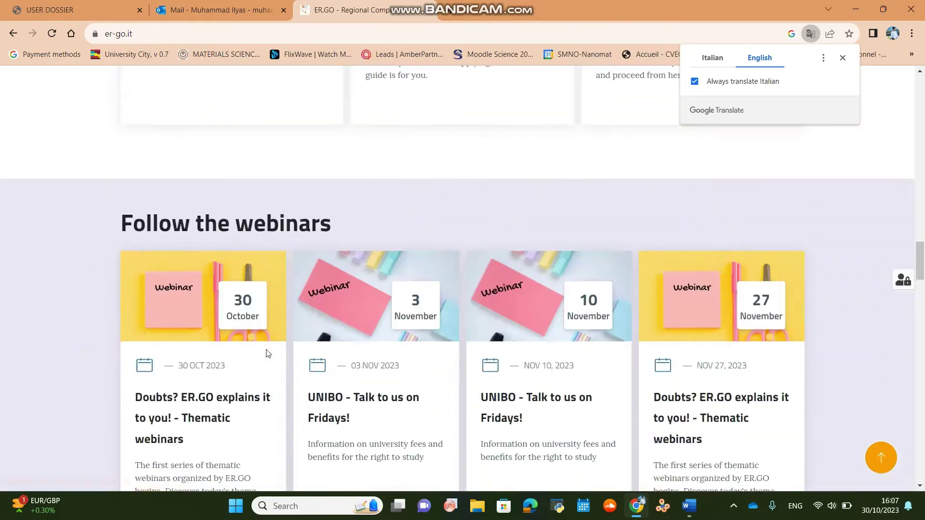
{"action": "scroll", "coordinate": [266, 348], "scroll_direction": "up", "scroll_amount": 9}
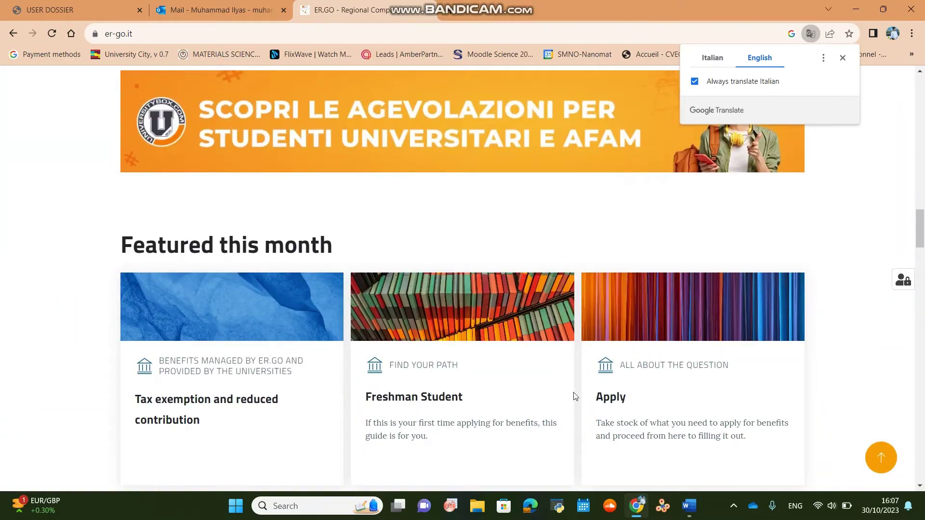
{"action": "left_click", "coordinate": [610, 400]}
Go from the Apply page to the reserved application area and start the login
{"action": "scroll", "coordinate": [614, 408], "scroll_direction": "down", "scroll_amount": 20}
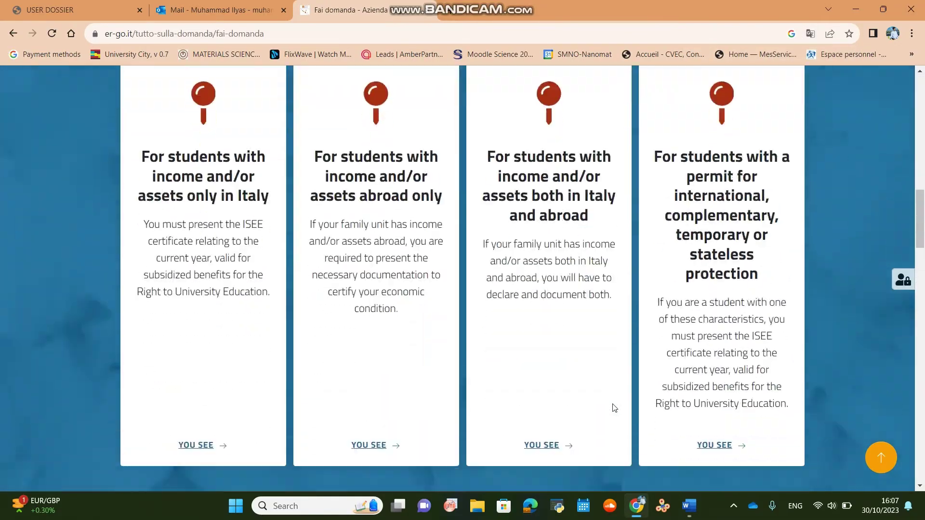
{"action": "scroll", "coordinate": [613, 408], "scroll_direction": "down", "scroll_amount": 1}
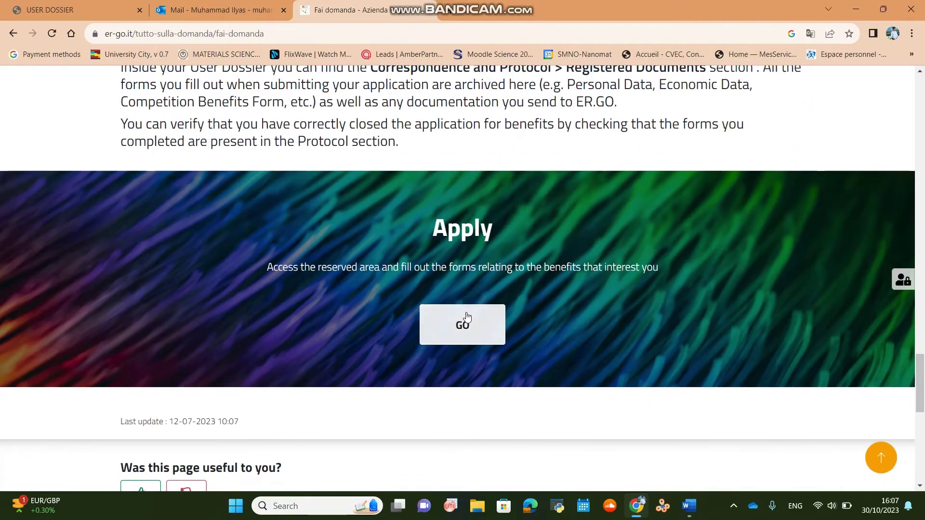
{"action": "left_click", "coordinate": [465, 321]}
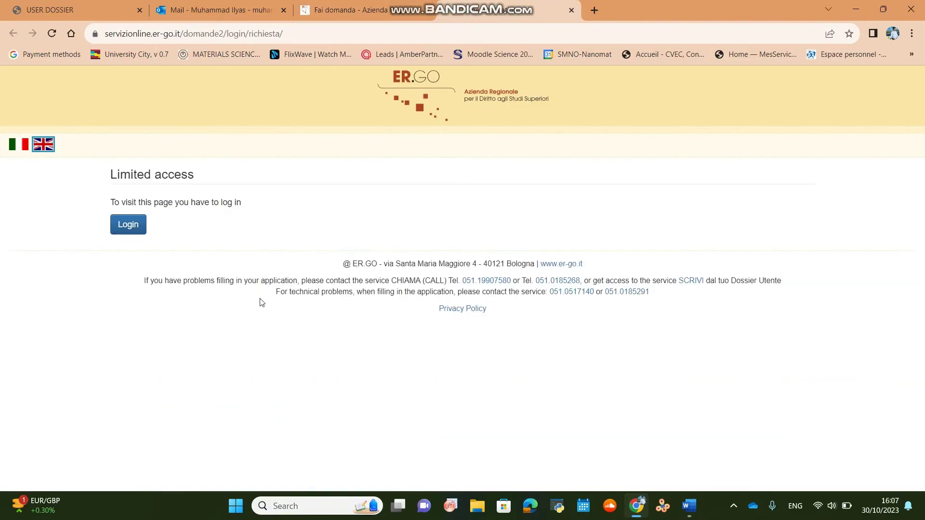
{"action": "left_click", "coordinate": [129, 228]}
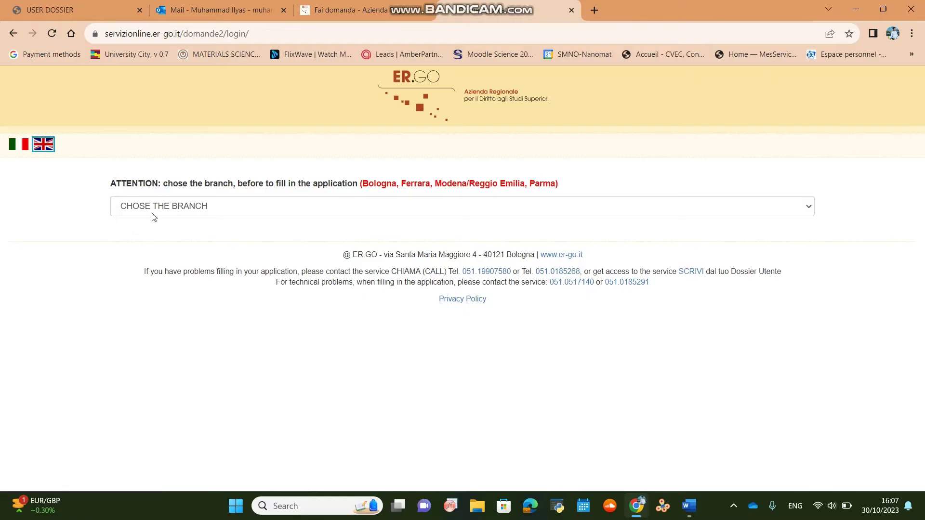
Choose the Bologna branch and access the application through the option for students with no SPID, CIE or CNS
{"action": "left_click", "coordinate": [157, 209]}
{"action": "left_click", "coordinate": [144, 233]}
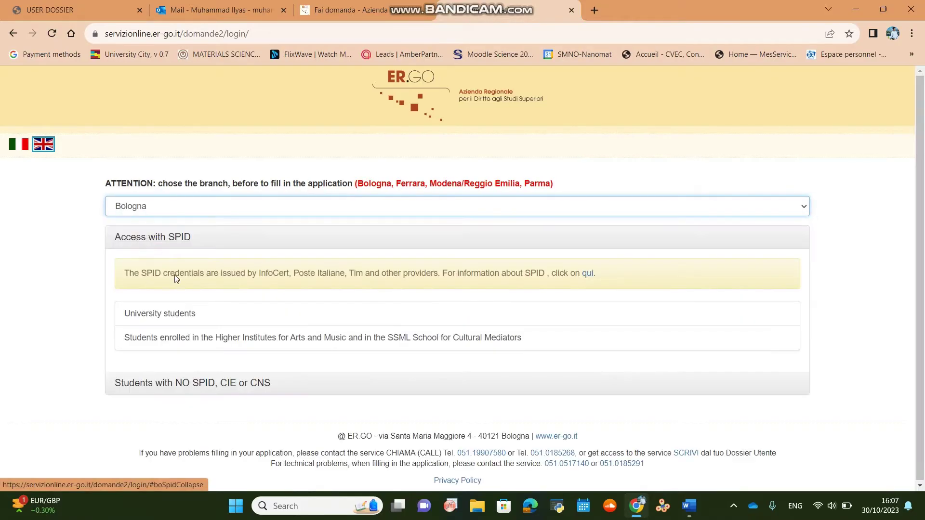
{"action": "left_click", "coordinate": [165, 381]}
{"action": "left_click", "coordinate": [167, 377]}
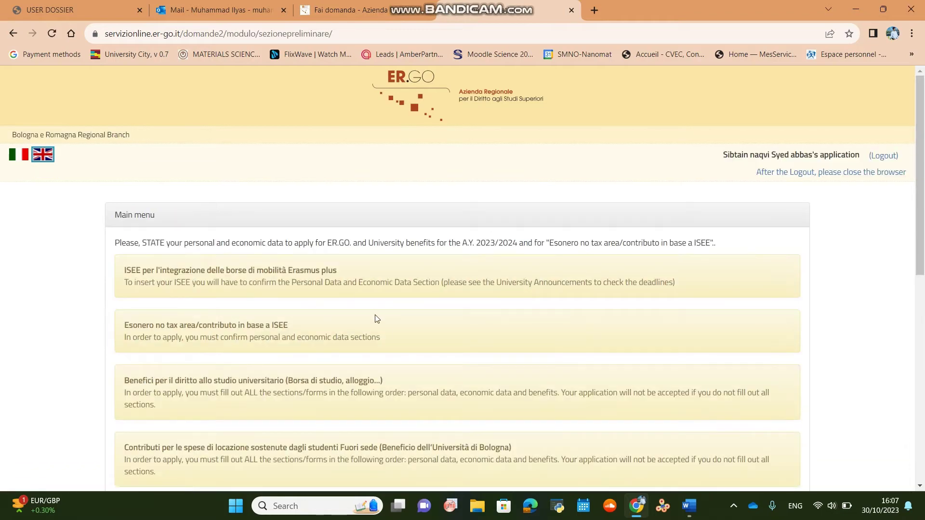
Open the list of application forms for benefits, domicile and appeals, and translate the page into English
{"action": "scroll", "coordinate": [375, 319], "scroll_direction": "down", "scroll_amount": 3}
{"action": "scroll", "coordinate": [376, 322], "scroll_direction": "up", "scroll_amount": 1}
{"action": "scroll", "coordinate": [376, 322], "scroll_direction": "down", "scroll_amount": 2}
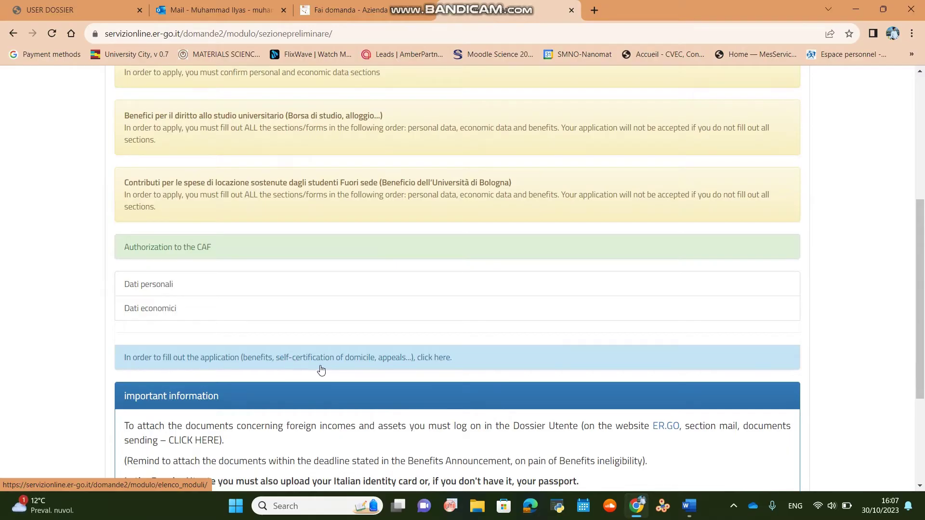
{"action": "left_click", "coordinate": [417, 362]}
{"action": "right_click", "coordinate": [17, 362]}
{"action": "left_click", "coordinate": [54, 318]}
Open the Scholarship Appeals form and start filling it in
{"action": "scroll", "coordinate": [195, 366], "scroll_direction": "down", "scroll_amount": 5}
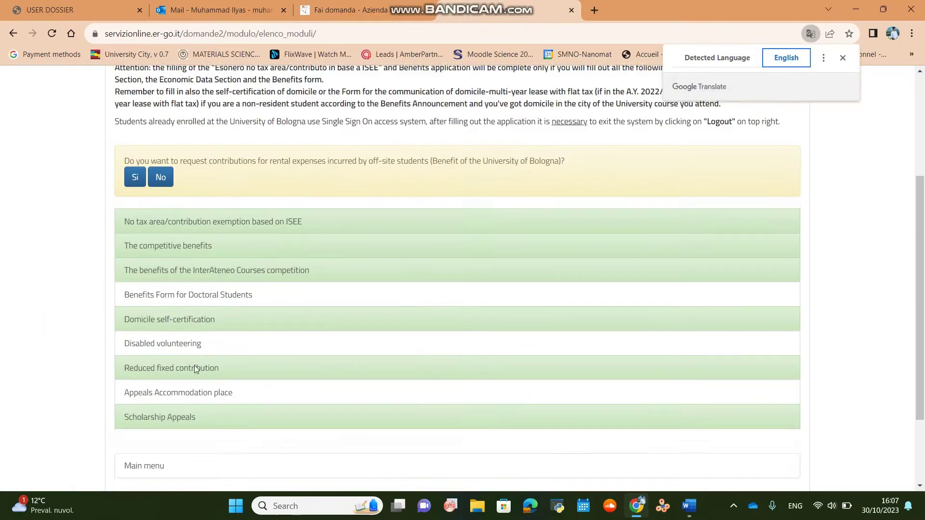
{"action": "scroll", "coordinate": [194, 368], "scroll_direction": "up", "scroll_amount": 1}
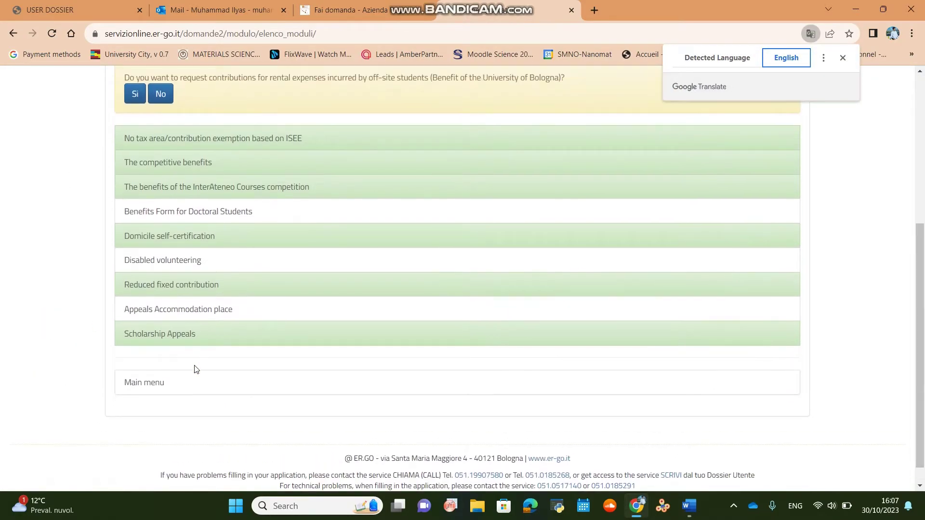
{"action": "left_click", "coordinate": [178, 335]}
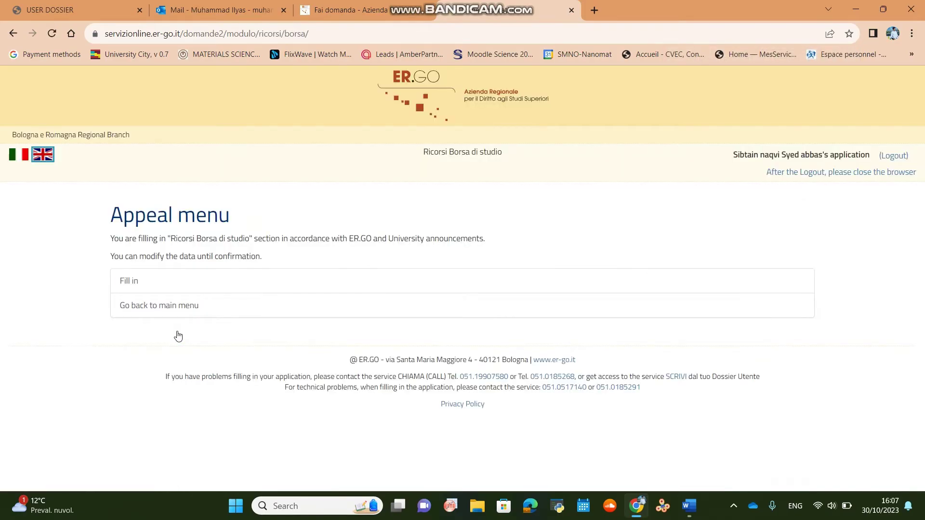
{"action": "left_click", "coordinate": [178, 285]}
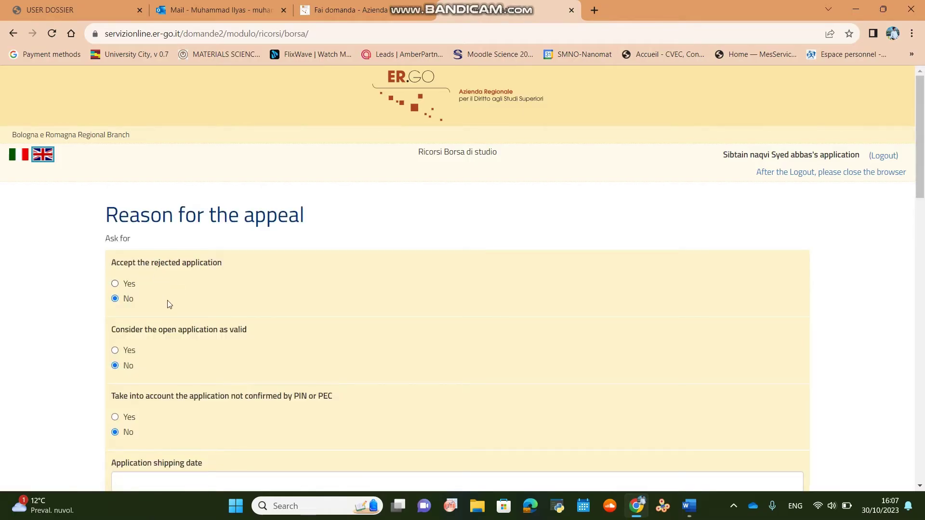
Answer Yes to accepting the rejected application and to considering the open application as valid
{"action": "scroll", "coordinate": [167, 301], "scroll_direction": "down", "scroll_amount": 2}
{"action": "scroll", "coordinate": [169, 305], "scroll_direction": "up", "scroll_amount": 1}
{"action": "scroll", "coordinate": [156, 296], "scroll_direction": "down", "scroll_amount": 1}
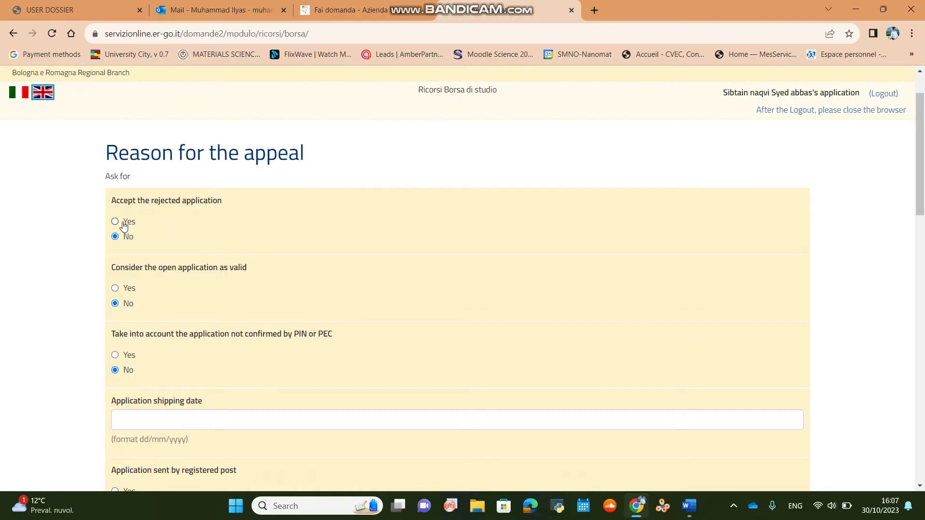
{"action": "left_click", "coordinate": [116, 222]}
{"action": "scroll", "coordinate": [195, 217], "scroll_direction": "down", "scroll_amount": 1}
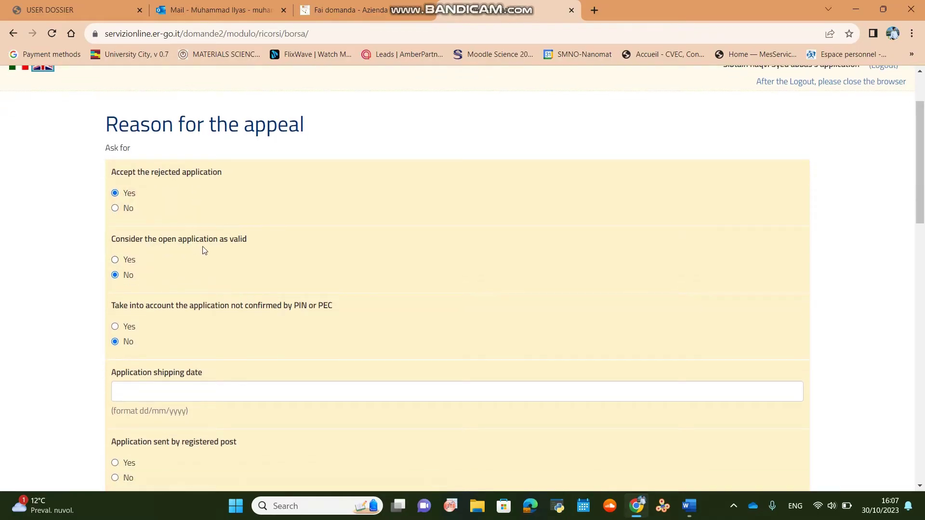
{"action": "left_click", "coordinate": [126, 260]}
Enter 27/07/2023 as the application shipping date and answer No to the application being sent by registered post
{"action": "scroll", "coordinate": [190, 328], "scroll_direction": "down", "scroll_amount": 1}
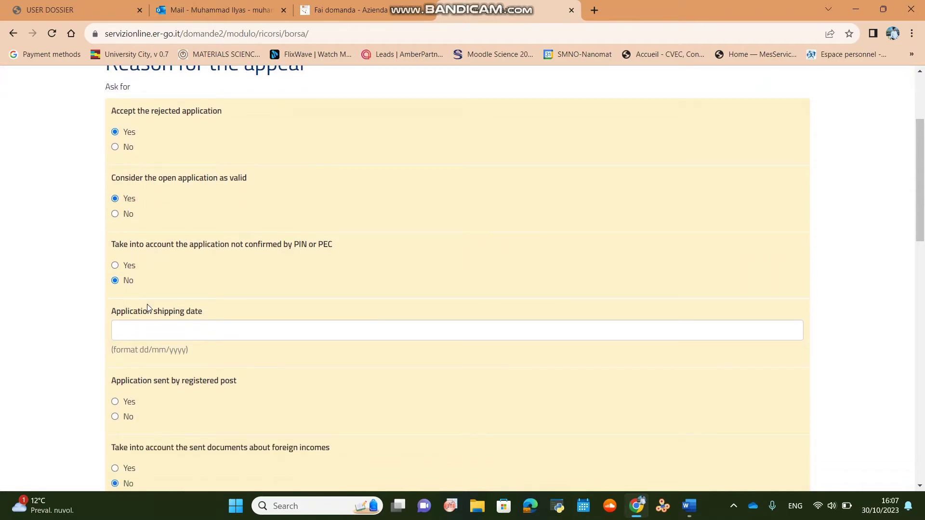
{"action": "left_click", "coordinate": [143, 332]}
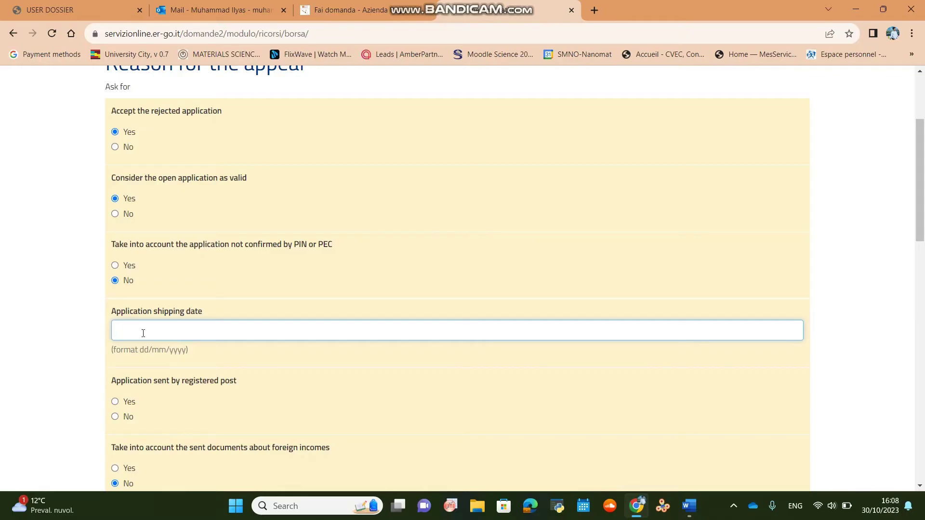
{"action": "type", "text": "27/07/2023"}
{"action": "scroll", "coordinate": [159, 384], "scroll_direction": "down", "scroll_amount": 1}
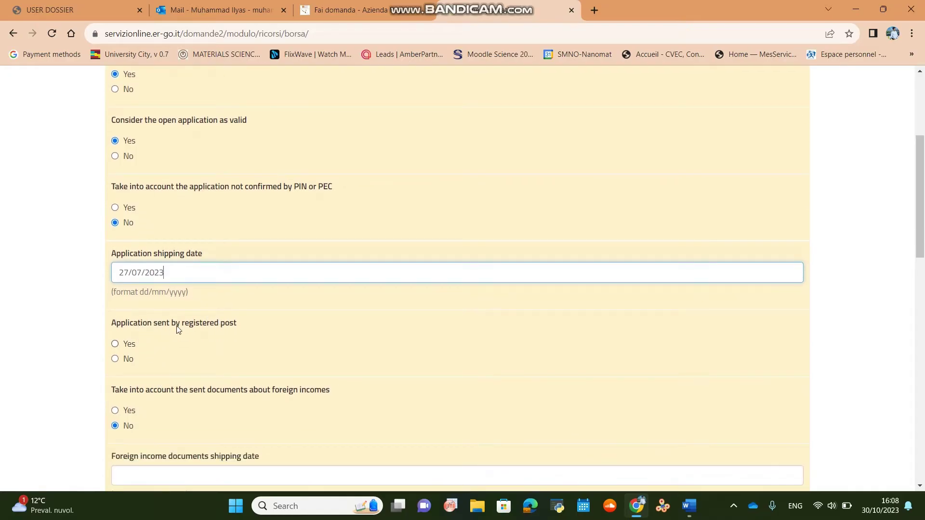
{"action": "left_click", "coordinate": [116, 359]}
Set the foreign income documents as taken into account, with shipping date 30/08/2023 and No for registered post
{"action": "scroll", "coordinate": [186, 370], "scroll_direction": "down", "scroll_amount": 1}
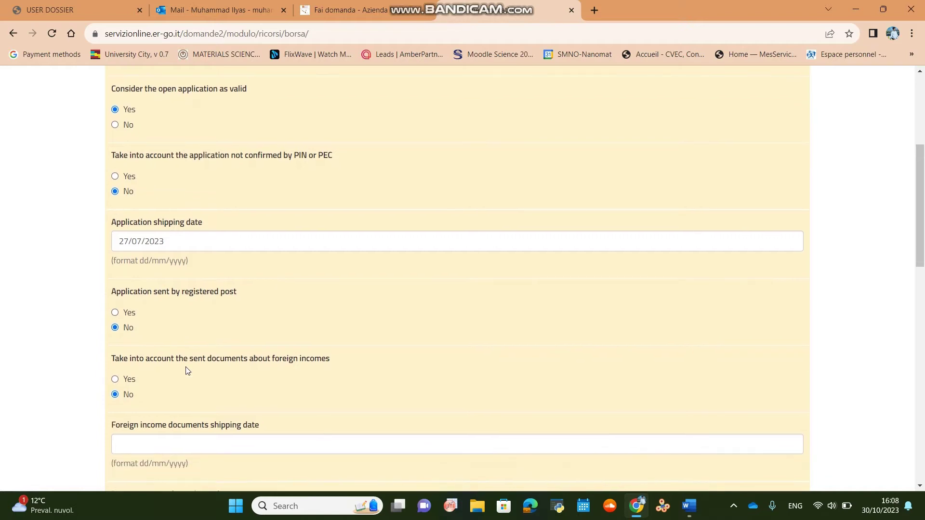
{"action": "scroll", "coordinate": [186, 370], "scroll_direction": "down", "scroll_amount": 1}
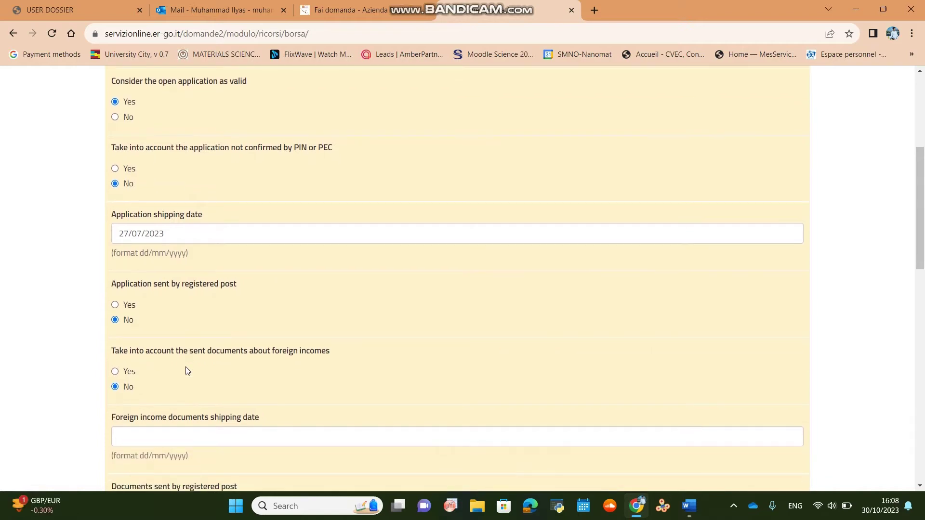
{"action": "left_click", "coordinate": [126, 374]}
{"action": "scroll", "coordinate": [178, 412], "scroll_direction": "down", "scroll_amount": 2}
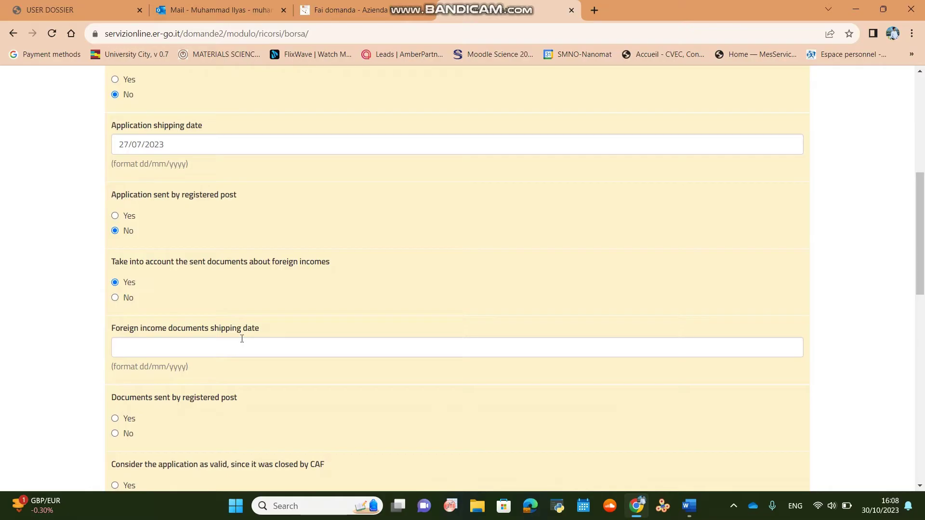
{"action": "left_click", "coordinate": [222, 343]}
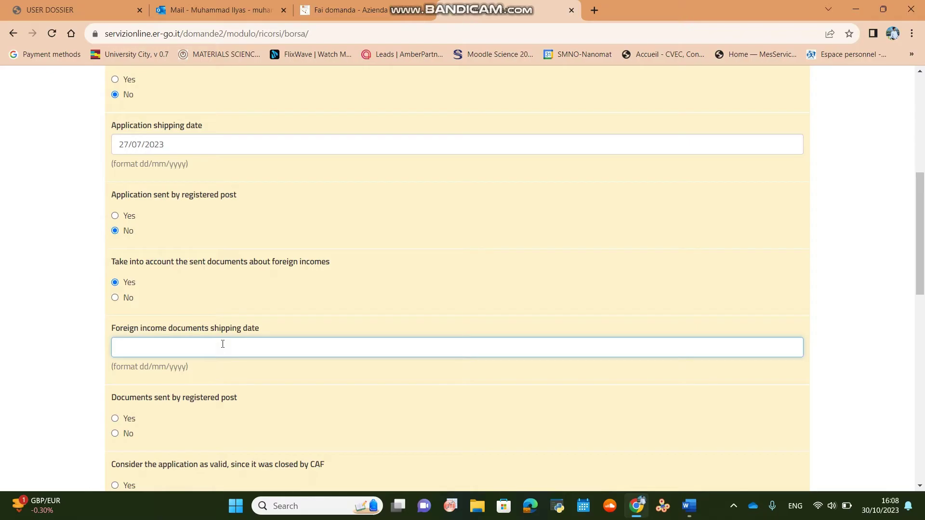
{"action": "type", "text": "30/08/2023"}
{"action": "scroll", "coordinate": [223, 344], "scroll_direction": "down", "scroll_amount": 2}
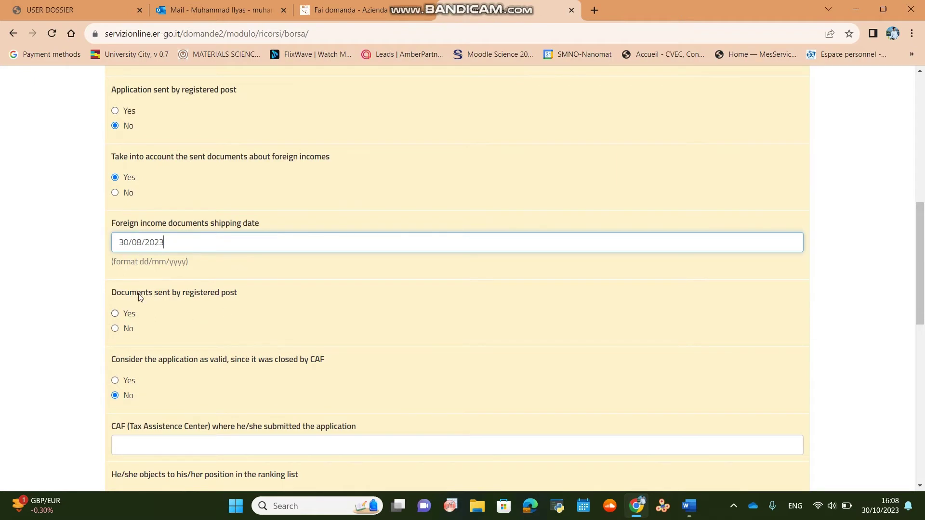
{"action": "left_click", "coordinate": [128, 329]}
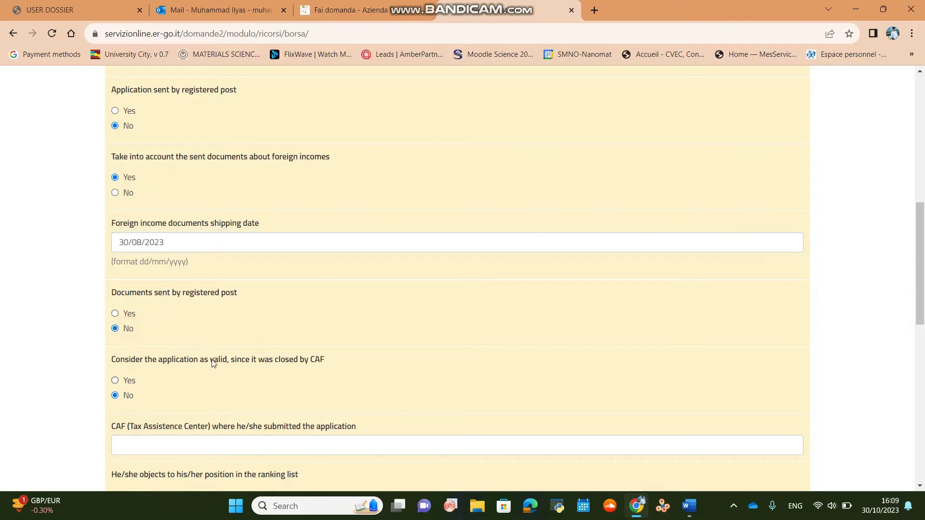
Go to the appeal comments field, switch to Word and copy the whole appeal letter
{"action": "scroll", "coordinate": [214, 363], "scroll_direction": "down", "scroll_amount": 1}
{"action": "scroll", "coordinate": [211, 362], "scroll_direction": "down", "scroll_amount": 1}
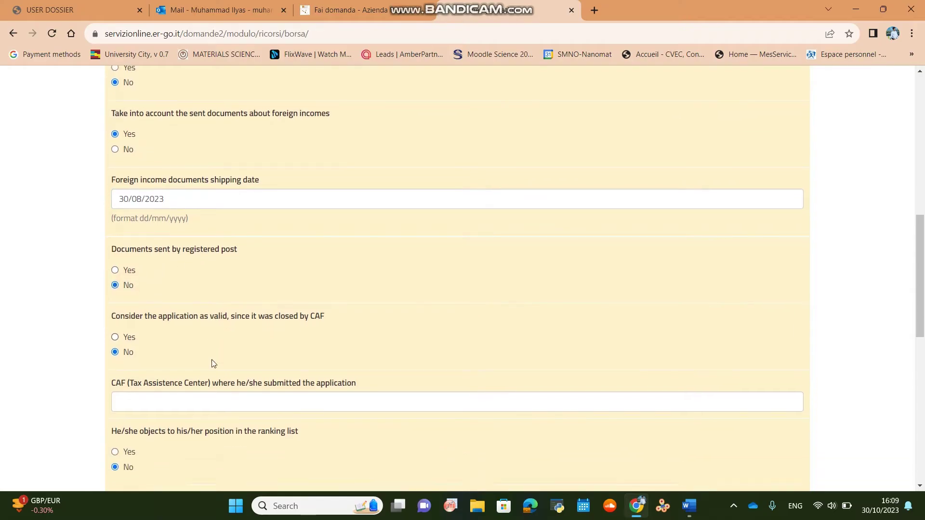
{"action": "scroll", "coordinate": [141, 360], "scroll_direction": "down", "scroll_amount": 3}
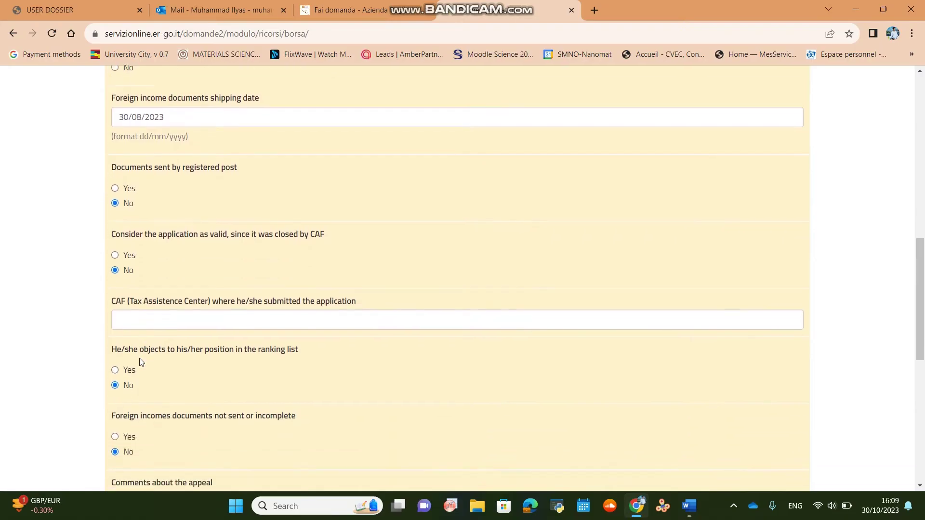
{"action": "scroll", "coordinate": [181, 367], "scroll_direction": "down", "scroll_amount": 1}
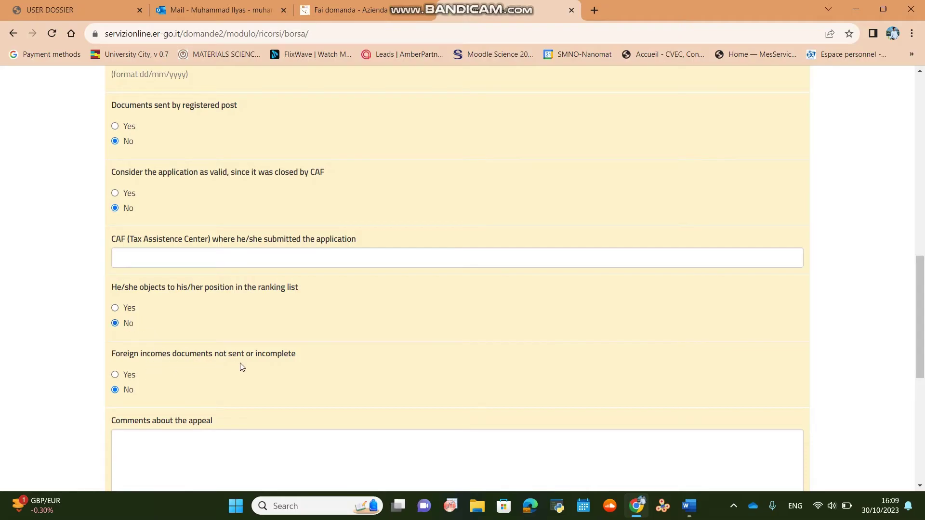
{"action": "scroll", "coordinate": [153, 324], "scroll_direction": "down", "scroll_amount": 1}
{"action": "scroll", "coordinate": [275, 410], "scroll_direction": "down", "scroll_amount": 3}
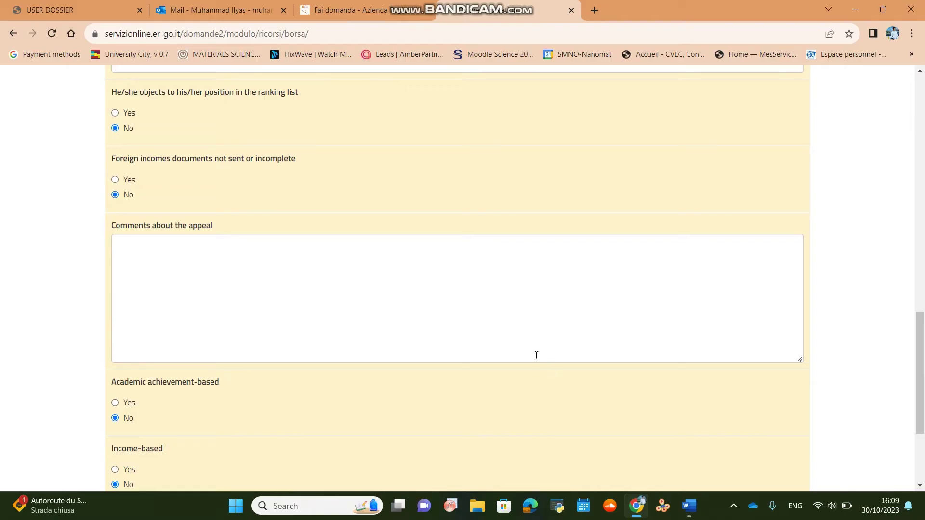
{"action": "left_click", "coordinate": [506, 283]}
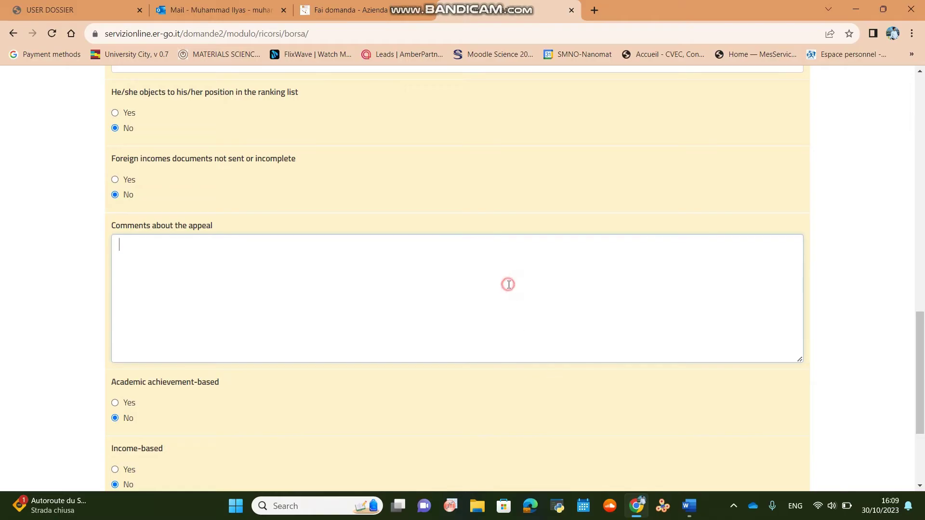
{"action": "left_click", "coordinate": [688, 506]}
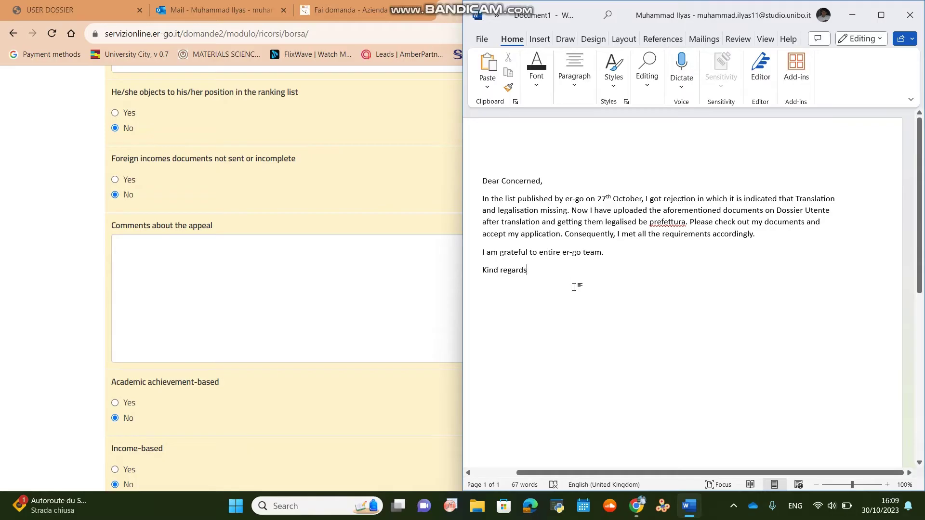
{"action": "key", "text": "ctrl+a"}
{"action": "key", "text": "ctrl+c"}
Highlight the rejection reason "Translation and legalisation missing" in the letter to review it
{"action": "left_click", "coordinate": [597, 314]}
{"action": "left_click_drag", "start_coordinate": [796, 198], "coordinate": [570, 210]}
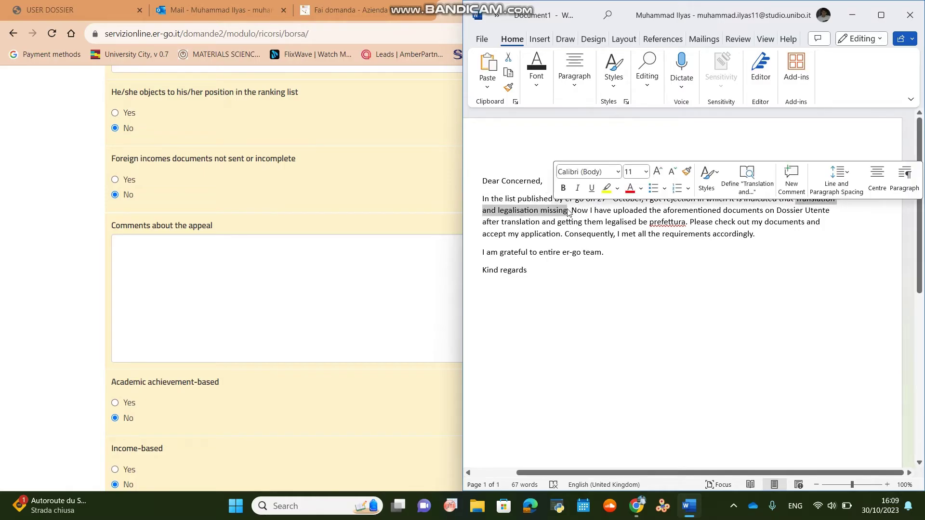
{"action": "left_click", "coordinate": [646, 318]}
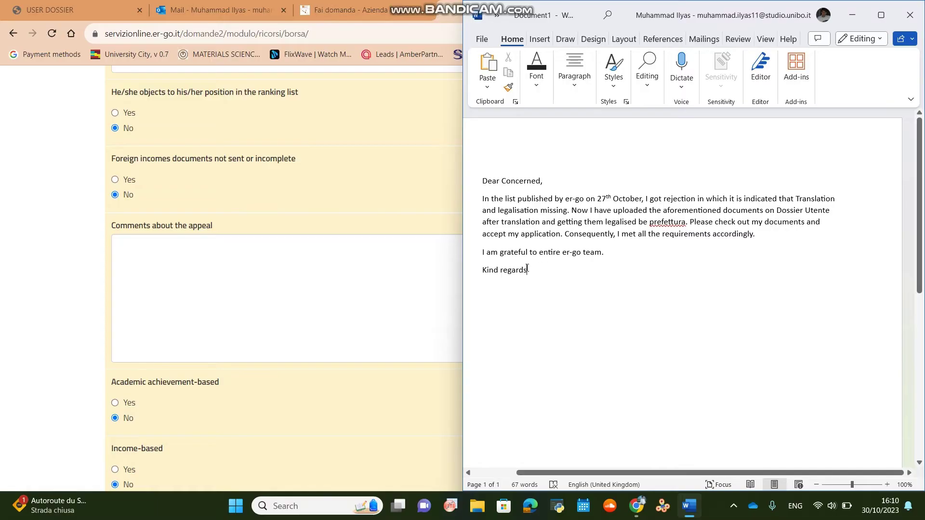
Return to the browser form and paste the copied letter into the comments about the appeal
{"action": "left_click", "coordinate": [340, 279]}
{"action": "key", "text": "ctrl+v"}
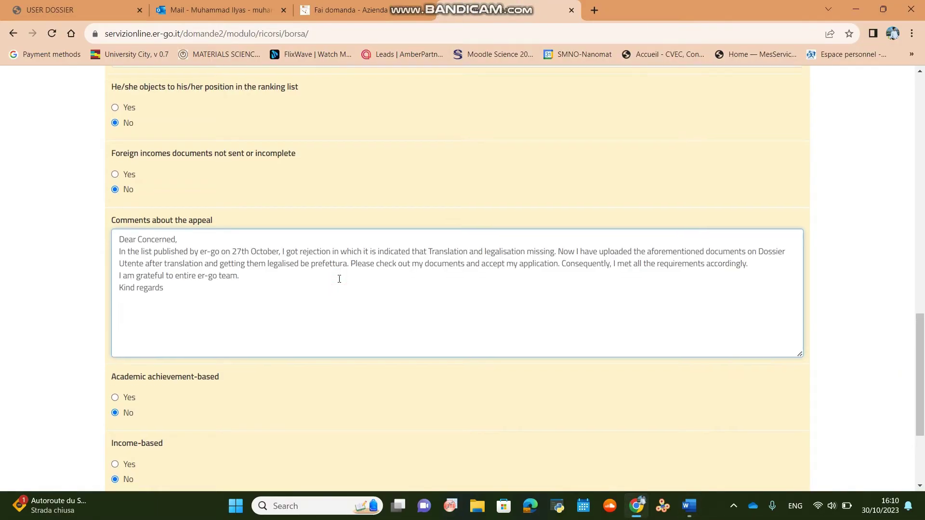
Mark the appeal as income-based and submit the page to continue to the next part of the form
{"action": "scroll", "coordinate": [339, 281], "scroll_direction": "down", "scroll_amount": 3}
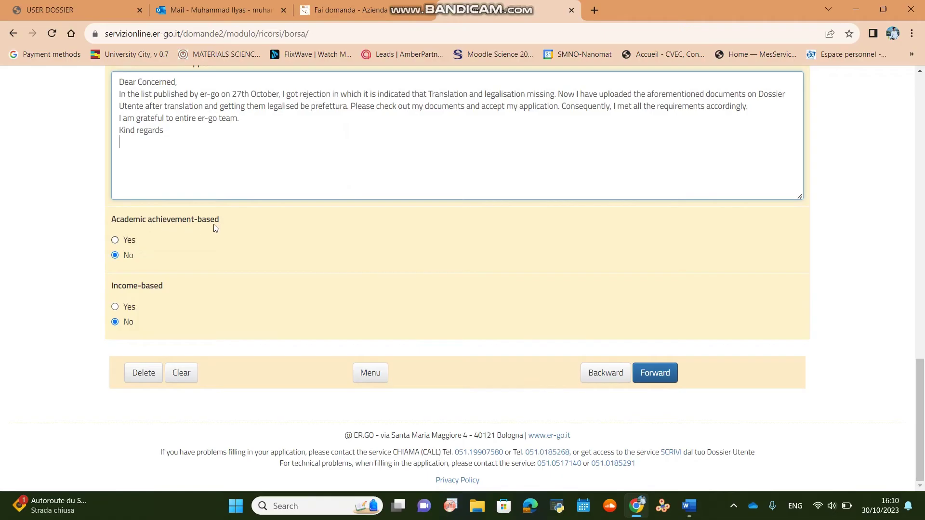
{"action": "left_click", "coordinate": [124, 307]}
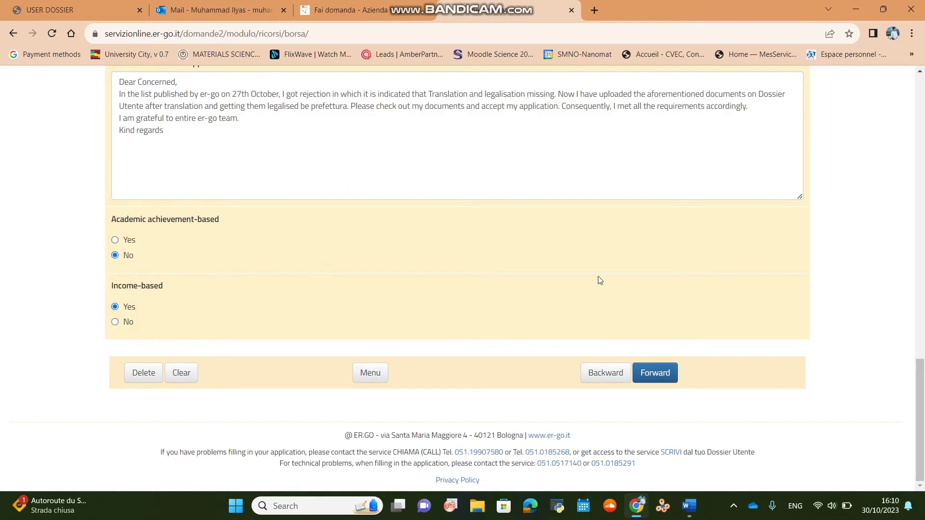
{"action": "left_click", "coordinate": [654, 373]}
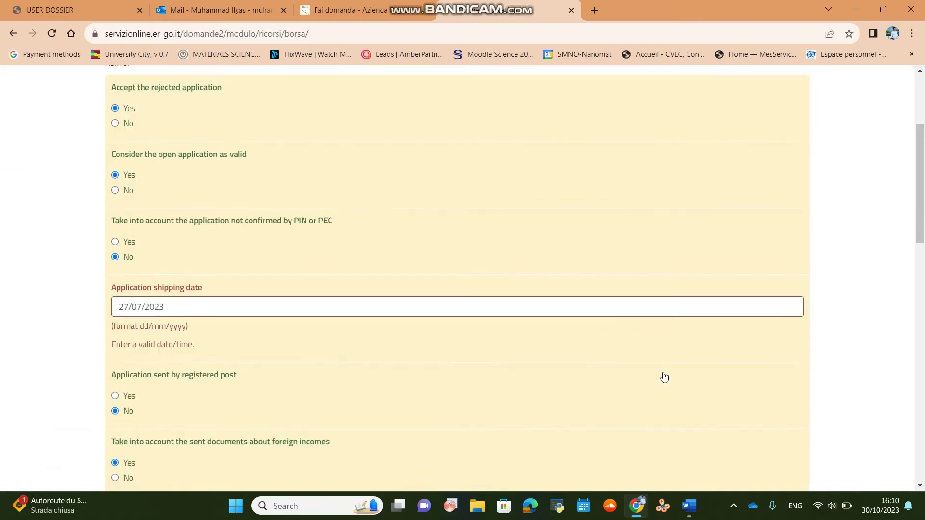
Correct the application shipping date to 07/27/2023
{"action": "scroll", "coordinate": [664, 376], "scroll_direction": "down", "scroll_amount": 4}
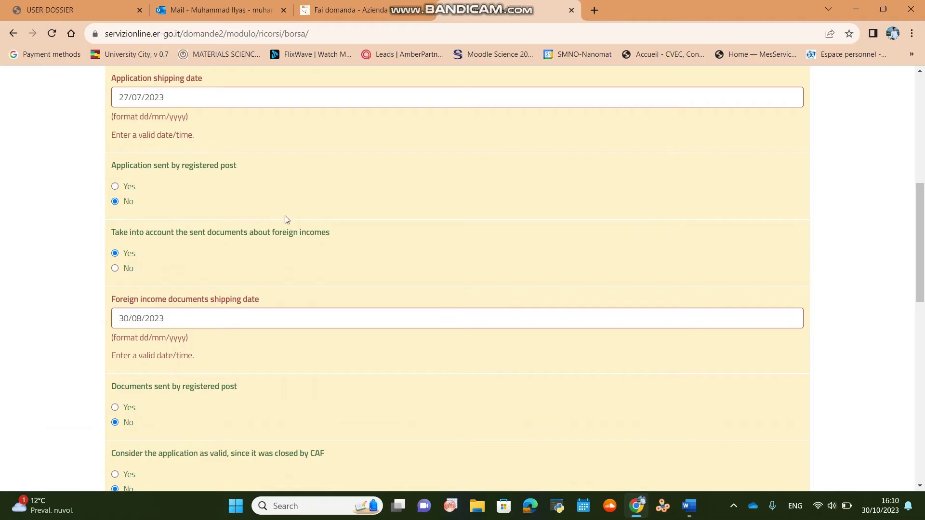
{"action": "left_click", "coordinate": [138, 96]}
{"action": "key", "text": "BackSpace"}
{"action": "type", "text": "2"}
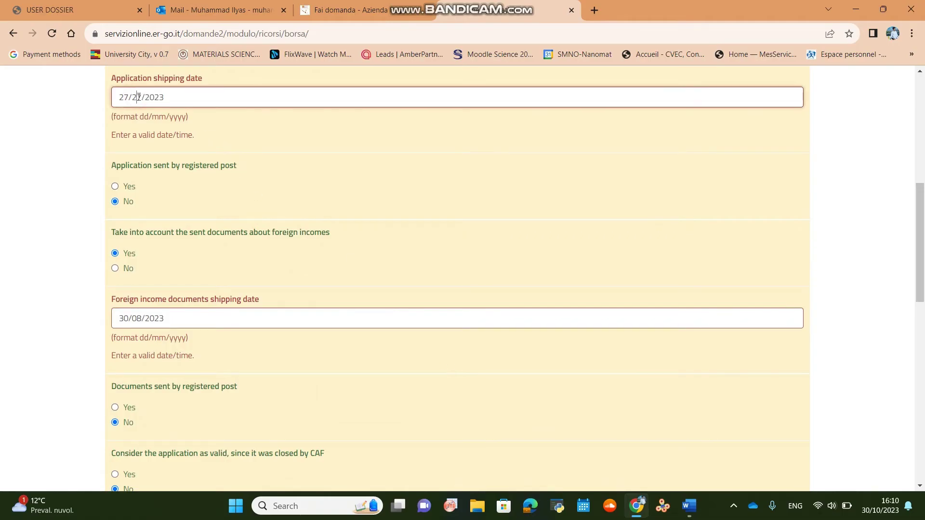
{"action": "left_click", "coordinate": [125, 96]}
{"action": "key", "text": "BackSpace"}
{"action": "type", "text": "0"}
Correct the foreign income documents shipping date to 08/30/2023 and continue to the income information page
{"action": "left_click", "coordinate": [127, 319]}
{"action": "key", "text": "BackSpace"}
{"action": "key", "text": "BackSpace"}
{"action": "type", "text": "08"}
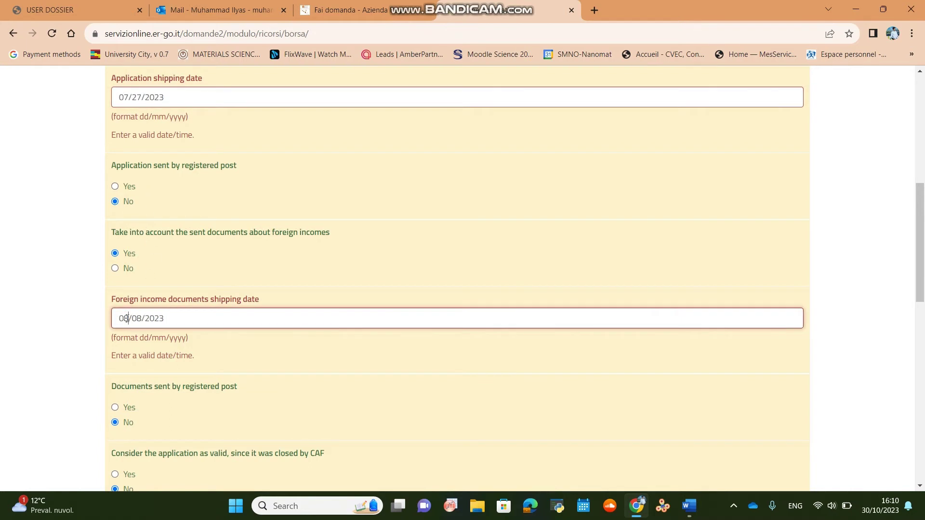
{"action": "key", "text": "BackSpace"}
{"action": "key", "text": "BackSpace"}
{"action": "type", "text": "30"}
{"action": "scroll", "coordinate": [239, 357], "scroll_direction": "down", "scroll_amount": 15}
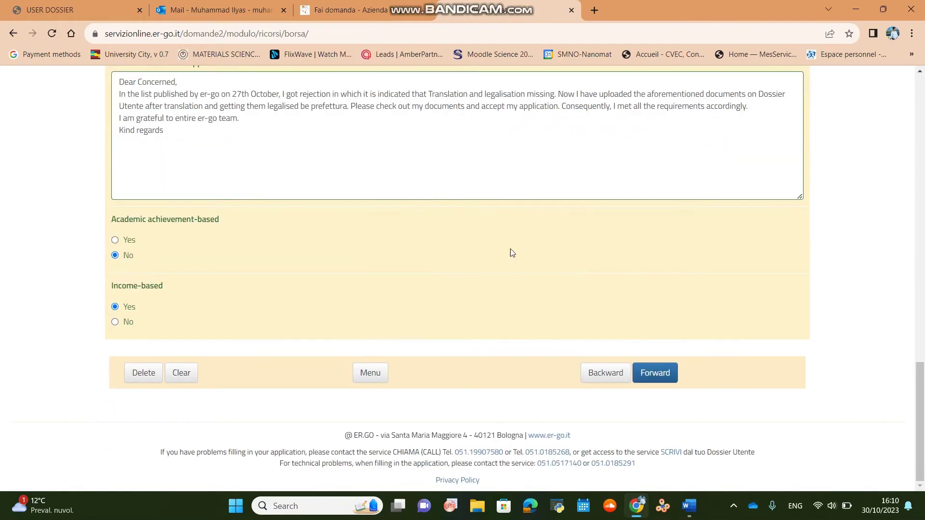
{"action": "left_click", "coordinate": [662, 378]}
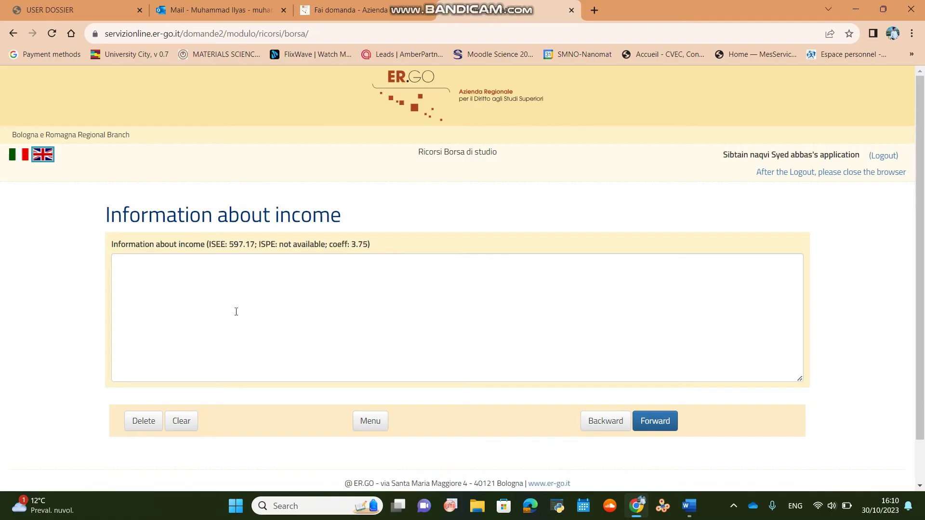
Enter "2000 euros Annual income" as the information about income and continue to the confirmation preview
{"action": "left_click", "coordinate": [236, 312]}
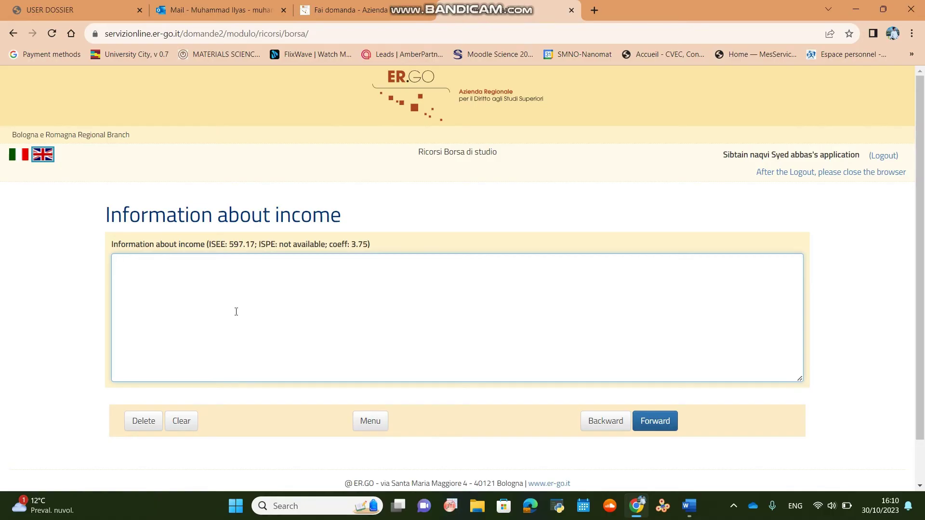
{"action": "type", "text": "2000 euros Annual income"}
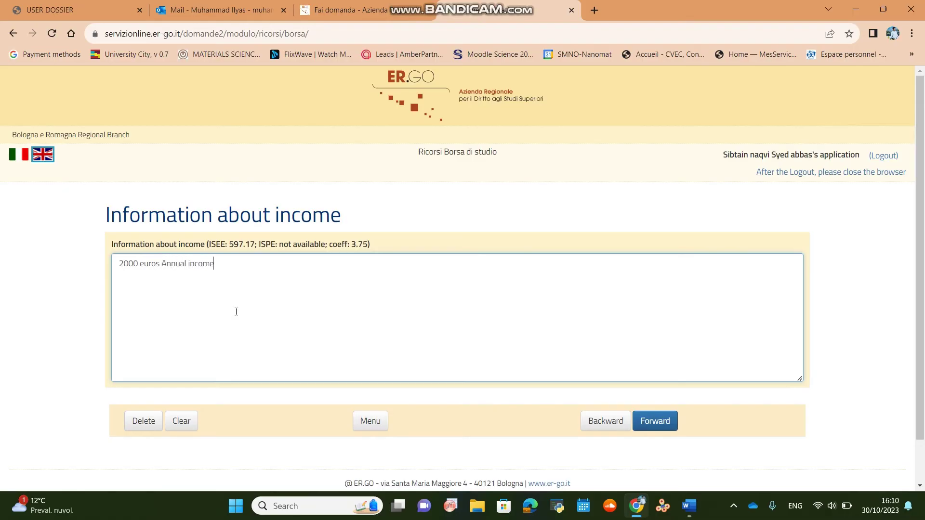
{"action": "left_click", "coordinate": [653, 419]}
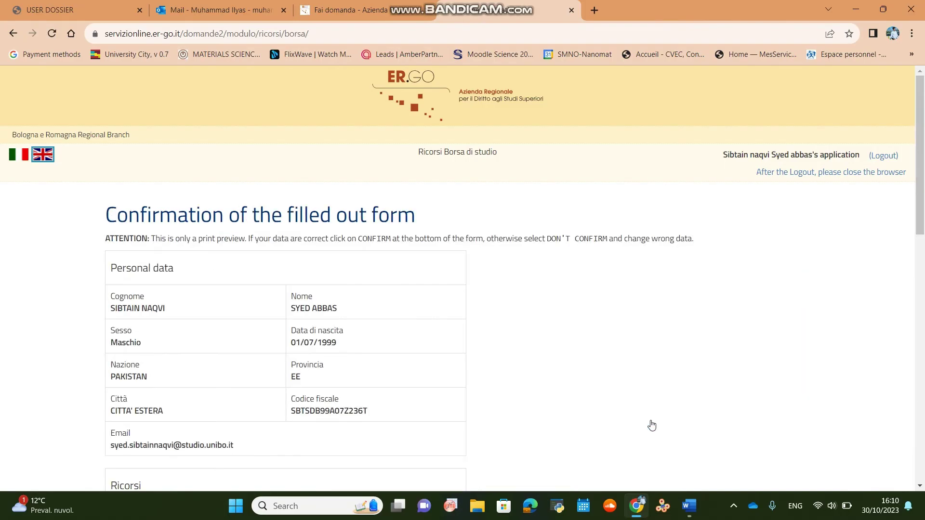
Review the print preview of the filled-out appeal and confirm the form
{"action": "scroll", "coordinate": [344, 355], "scroll_direction": "down", "scroll_amount": 12}
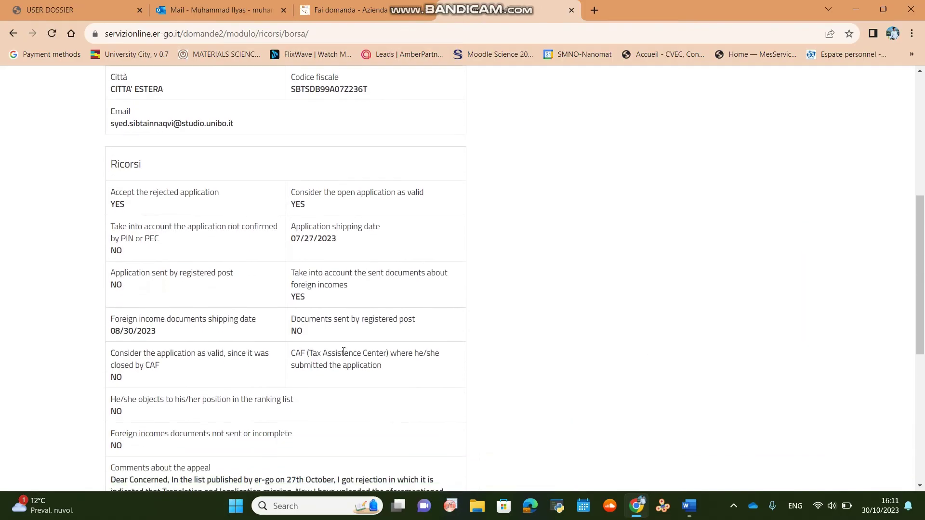
{"action": "scroll", "coordinate": [344, 354], "scroll_direction": "up", "scroll_amount": 5}
{"action": "scroll", "coordinate": [343, 352], "scroll_direction": "down", "scroll_amount": 6}
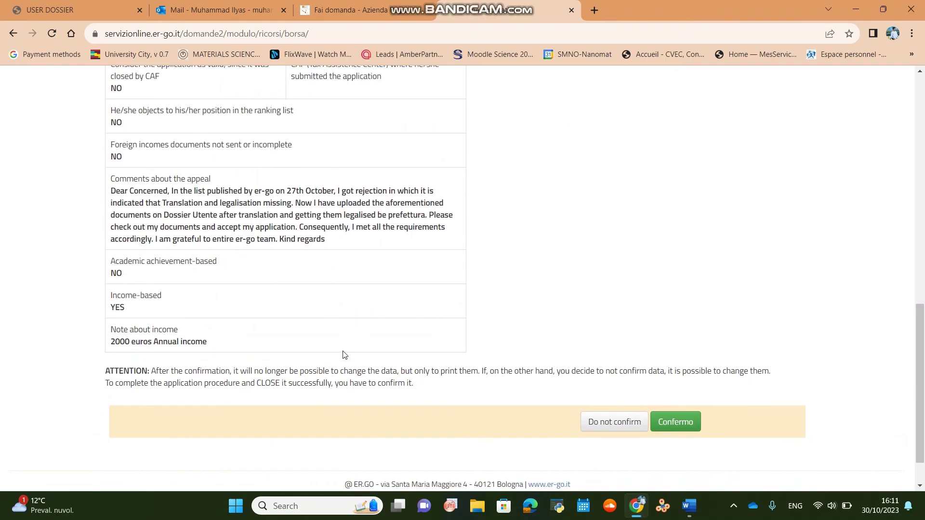
{"action": "left_click", "coordinate": [667, 428]}
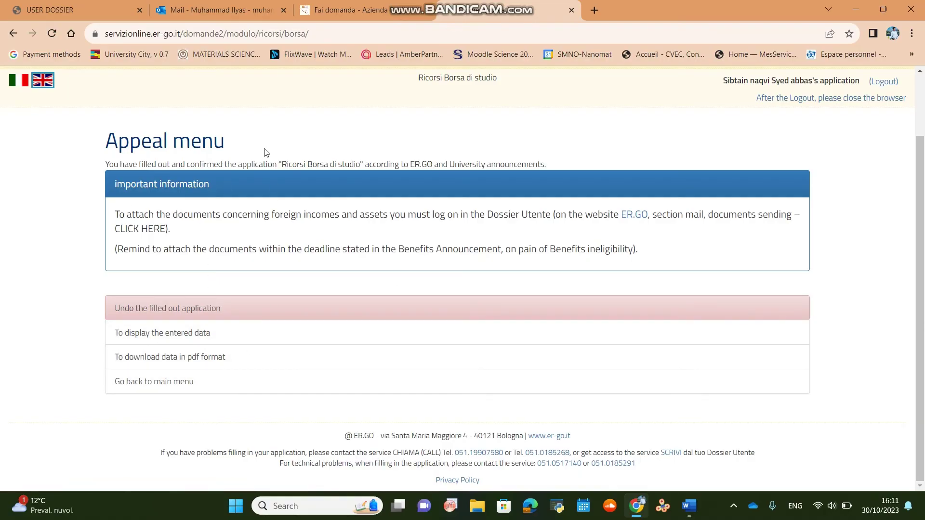
Look at the Outlook mailbox and at the applicant's name on the confirmed appeal's page
{"action": "left_click", "coordinate": [213, 8]}
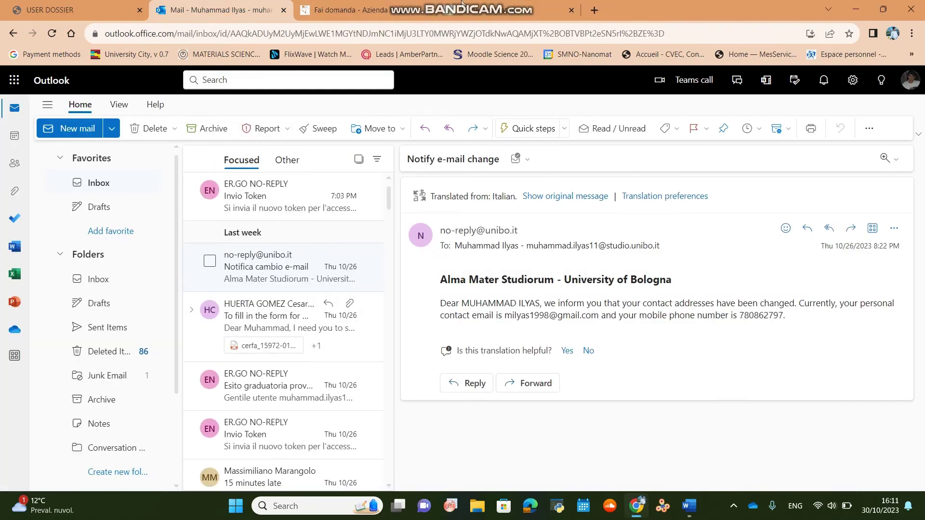
{"action": "left_click", "coordinate": [479, 10]}
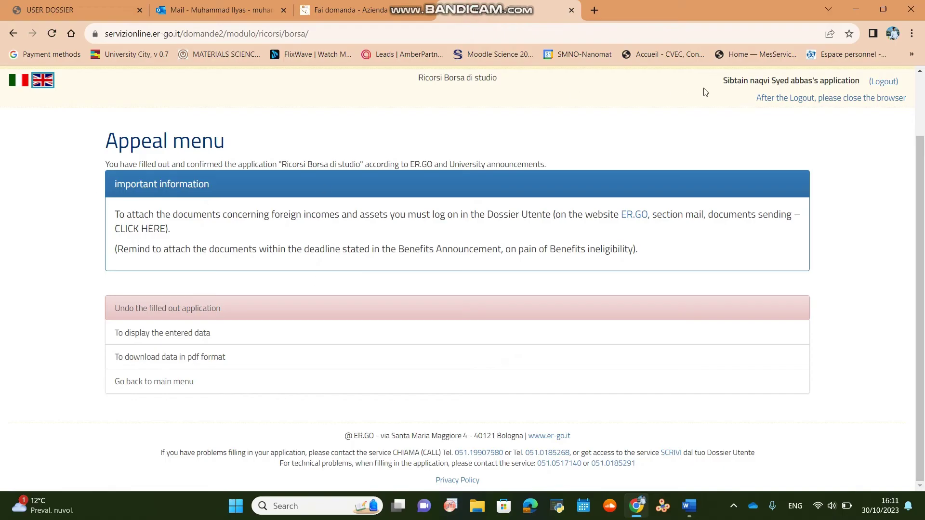
{"action": "triple_click", "coordinate": [722, 81]}
{"action": "left_click", "coordinate": [621, 149]}
{"action": "mouse_move", "coordinate": [212, 8]}
{"action": "left_mouse_down"}
{"action": "mouse_move", "coordinate": [224, 30]}
{"action": "mouse_move", "coordinate": [414, 7]}
{"action": "mouse_move", "coordinate": [217, 5]}
{"action": "left_mouse_up"}
{"action": "left_click", "coordinate": [460, 9]}
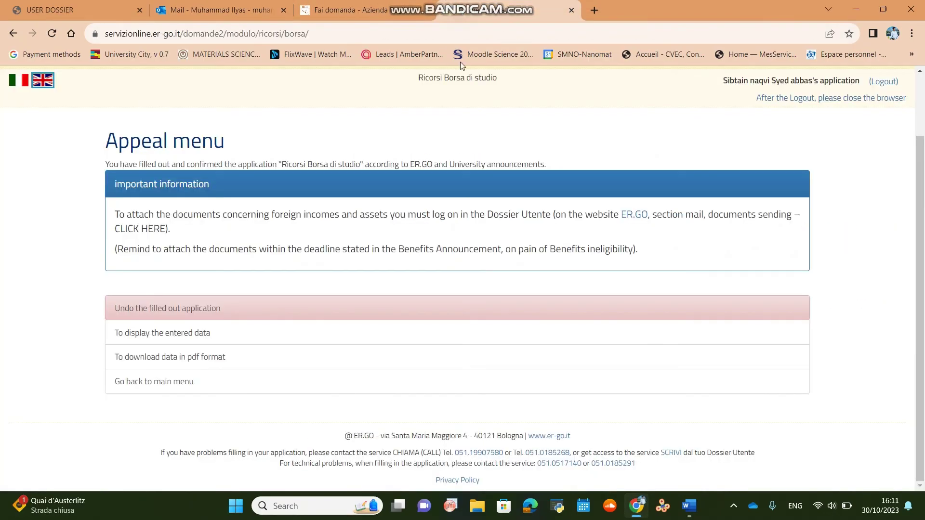
Switch to the ER.GO user dossier and open its section for writing to the agency
{"action": "left_click", "coordinate": [91, 8]}
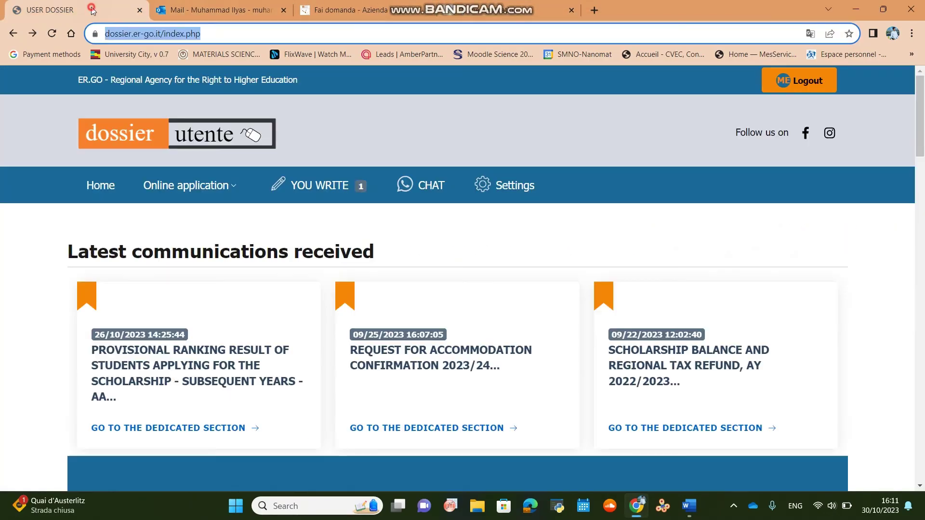
{"action": "scroll", "coordinate": [315, 338], "scroll_direction": "down", "scroll_amount": 3}
{"action": "scroll", "coordinate": [316, 337], "scroll_direction": "up", "scroll_amount": 1}
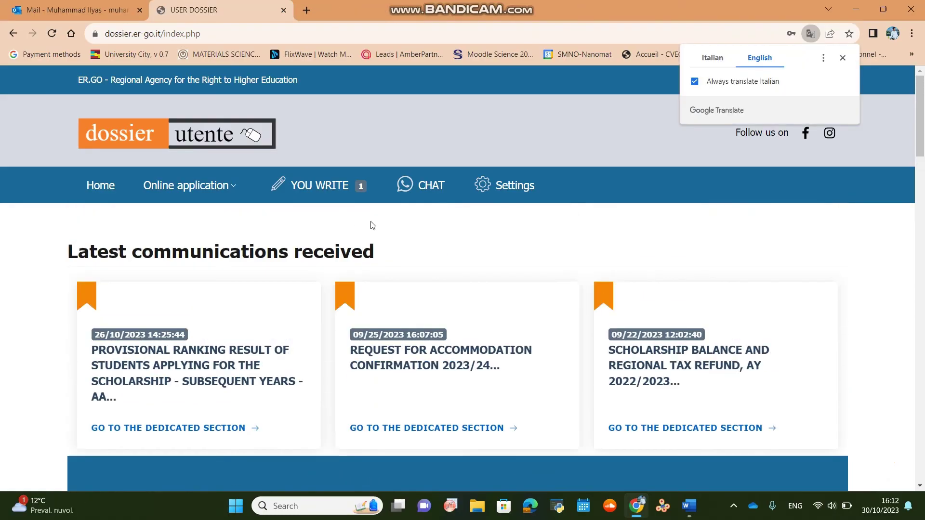
{"action": "left_click", "coordinate": [314, 191]}
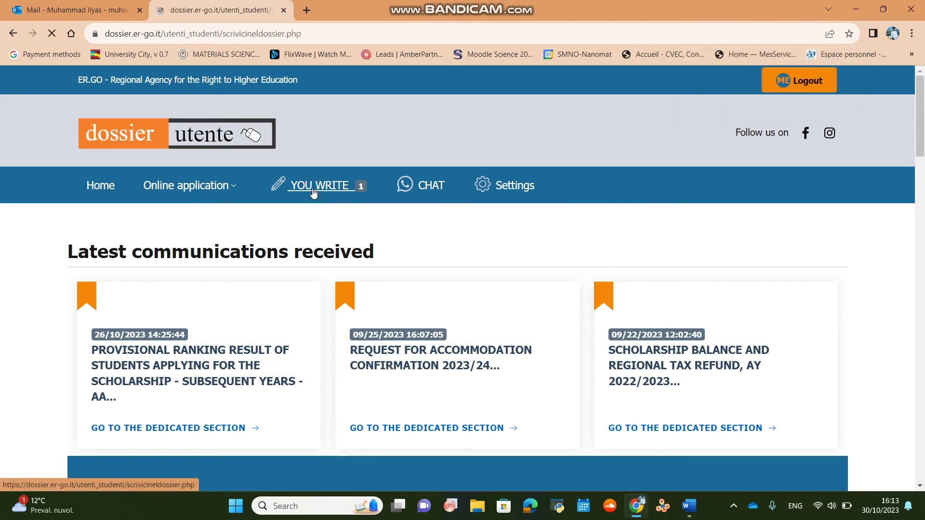
Examine the new conversation form and the list of previous conversations in the dossier
{"action": "scroll", "coordinate": [314, 292], "scroll_direction": "down", "scroll_amount": 4}
{"action": "scroll", "coordinate": [313, 291], "scroll_direction": "down", "scroll_amount": 15}
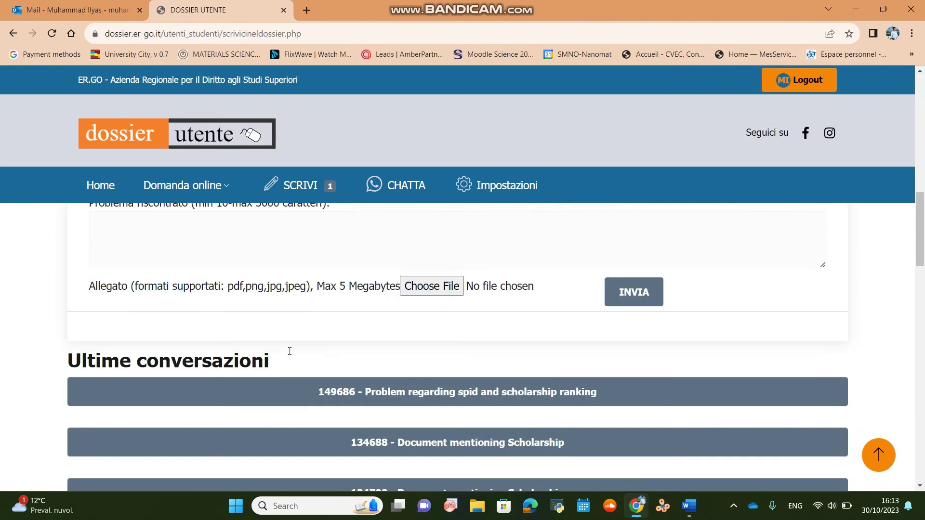
{"action": "scroll", "coordinate": [290, 356], "scroll_direction": "down", "scroll_amount": 9}
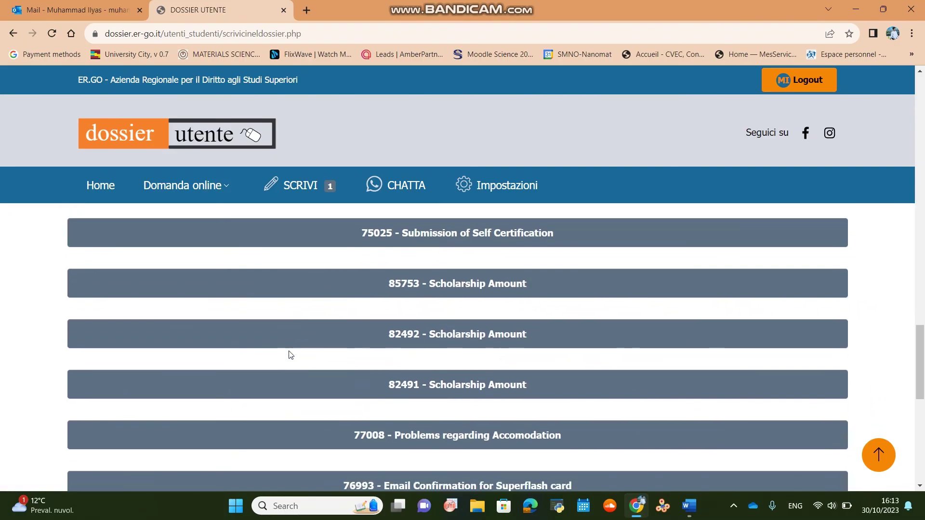
{"action": "scroll", "coordinate": [289, 356], "scroll_direction": "up", "scroll_amount": 10}
{"action": "scroll", "coordinate": [289, 356], "scroll_direction": "up", "scroll_amount": 6}
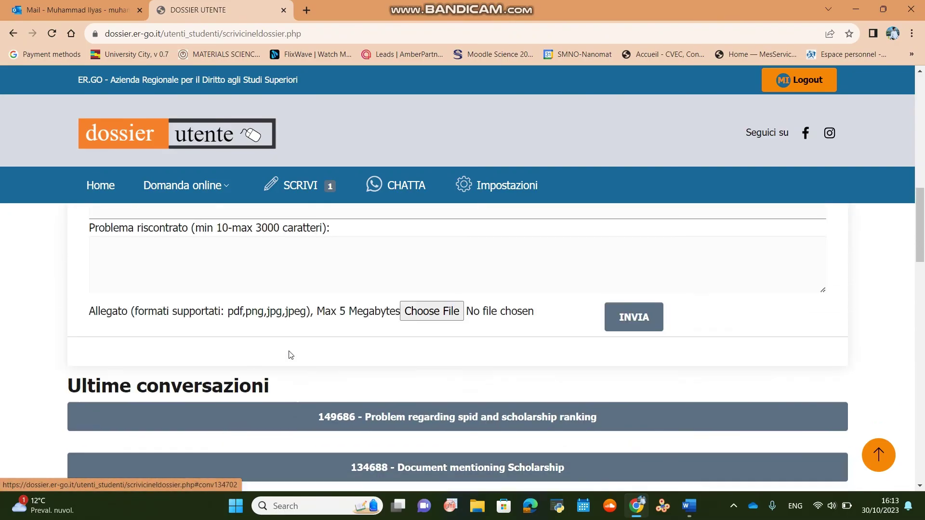
{"action": "scroll", "coordinate": [290, 356], "scroll_direction": "down", "scroll_amount": 18}
{"action": "scroll", "coordinate": [291, 355], "scroll_direction": "up", "scroll_amount": 18}
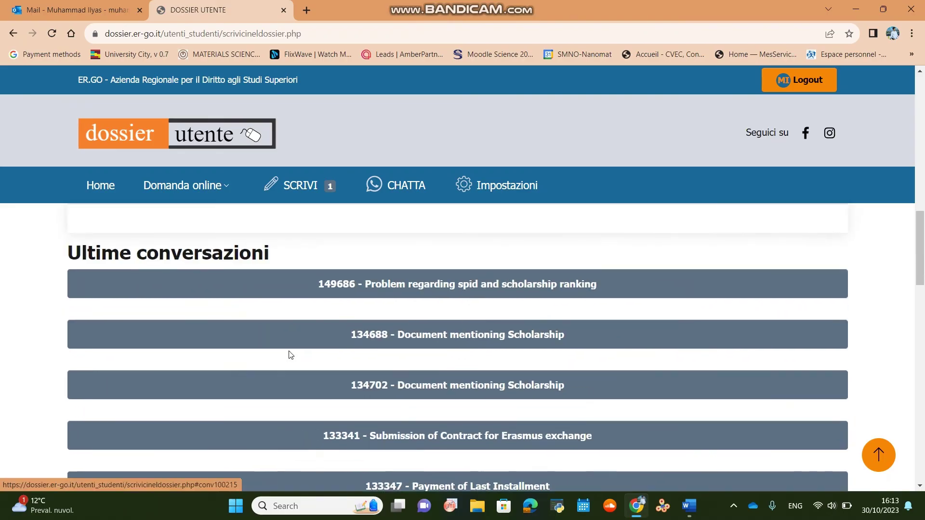
{"action": "scroll", "coordinate": [287, 303], "scroll_direction": "up", "scroll_amount": 1}
{"action": "scroll", "coordinate": [287, 301], "scroll_direction": "down", "scroll_amount": 2}
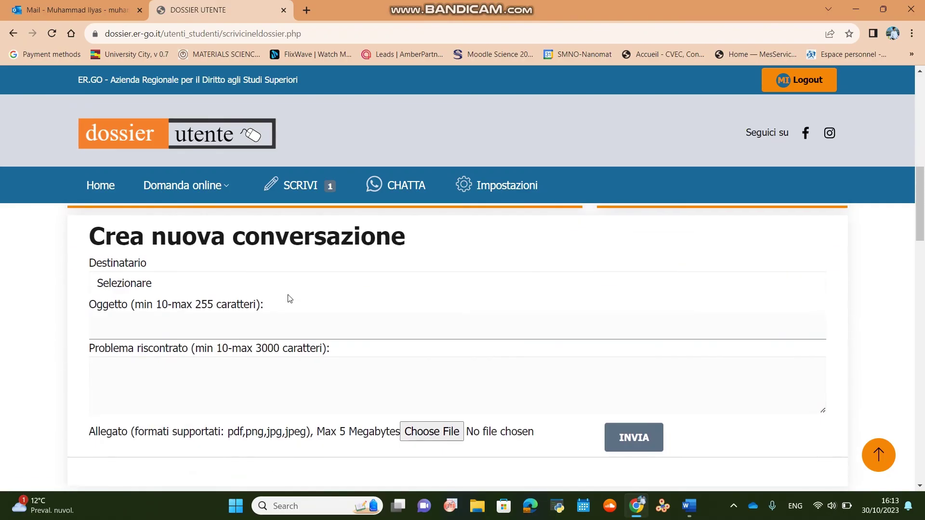
Choose "Bologna e Romagna" as the recipient of the new conversation and translate the page to English
{"action": "left_click", "coordinate": [135, 283]}
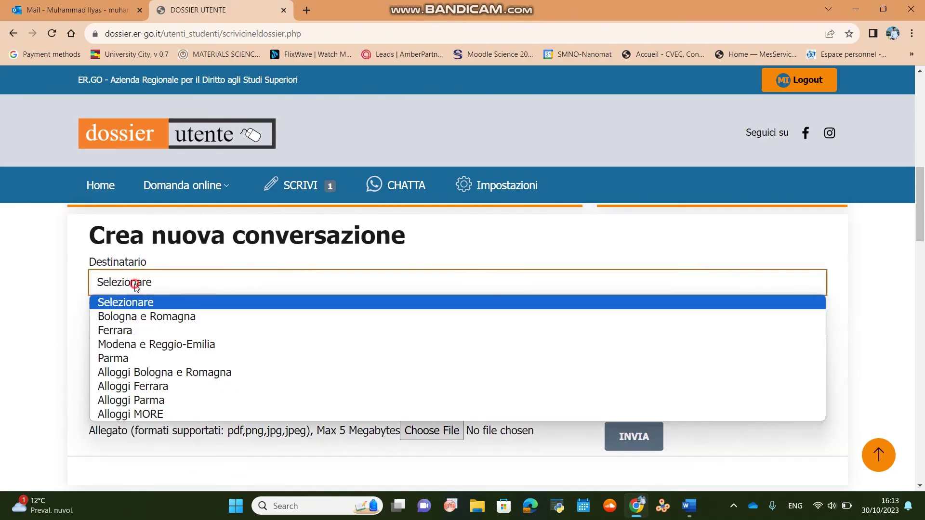
{"action": "left_click", "coordinate": [131, 316]}
{"action": "right_click", "coordinate": [41, 295]}
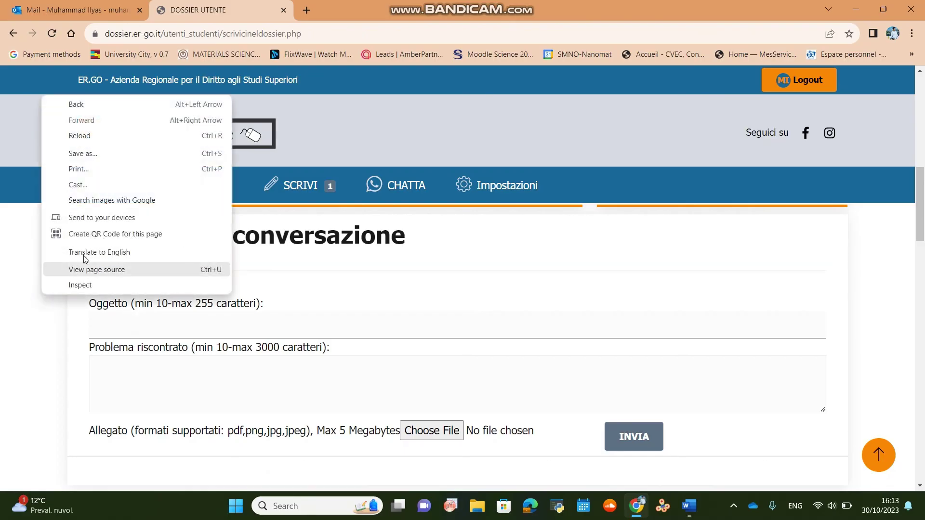
{"action": "left_click", "coordinate": [82, 251]}
Enter "Appeal for Scholarship" as the subject of the new conversation
{"action": "left_click", "coordinate": [125, 321]}
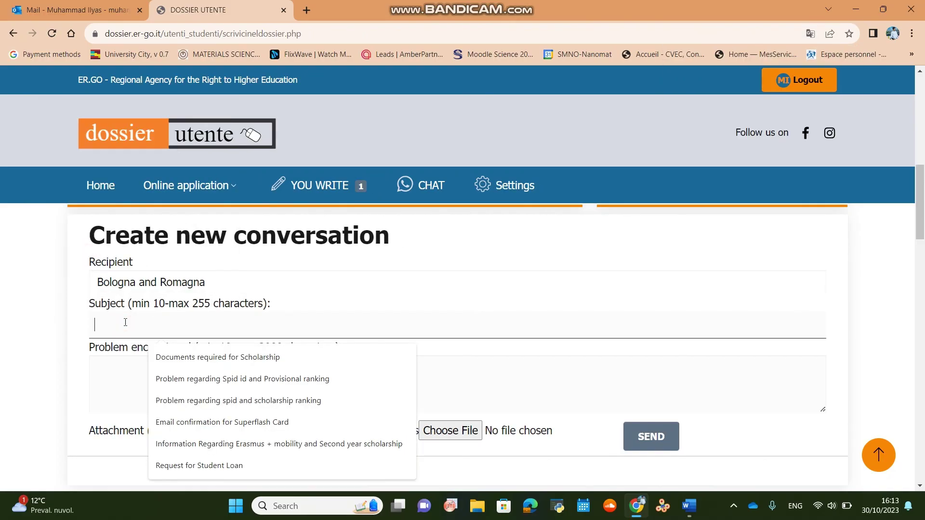
{"action": "type", "text": "Appeal f"}
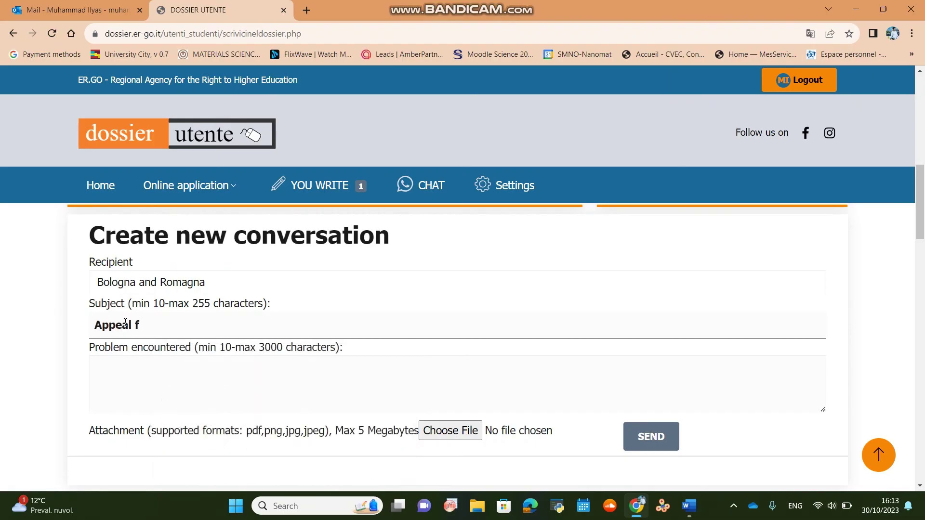
{"action": "type", "text": "or Scholarship"}
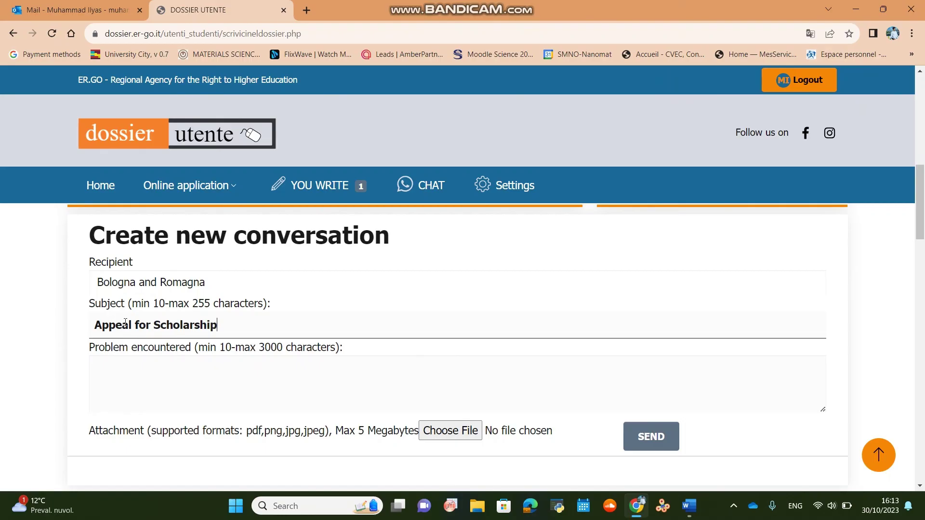
Write as the problem that the appeal form is filled in and all required documents are uploaded, asking for acceptance and thanking the ergo team
{"action": "left_click", "coordinate": [132, 371]}
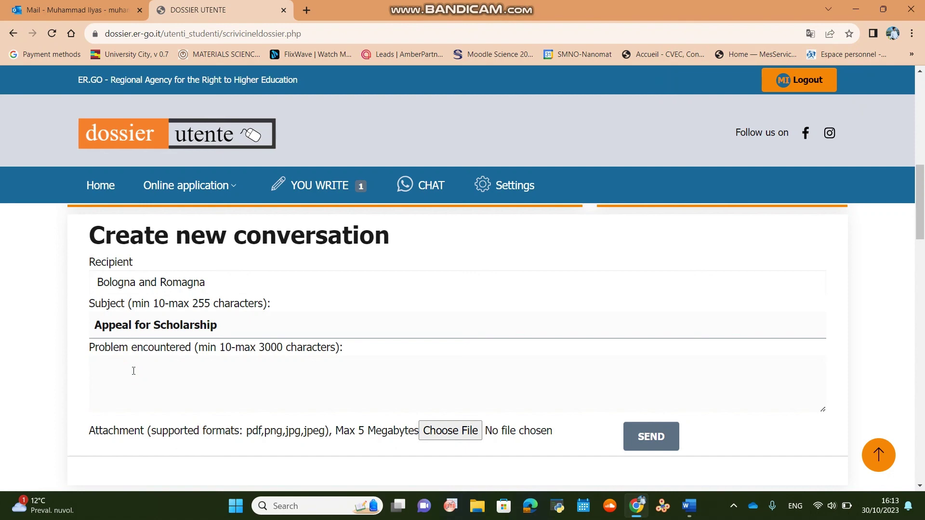
{"action": "type", "text": "I ha"}
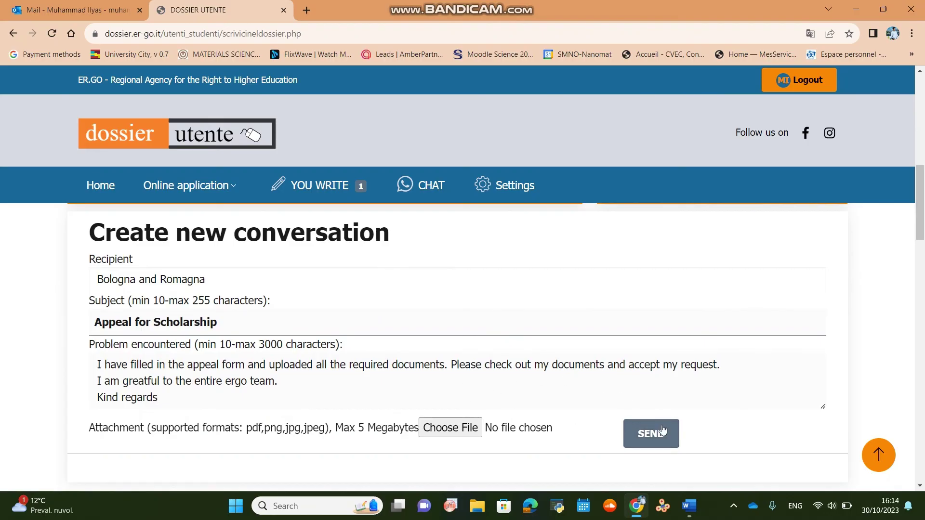
{"action": "scroll", "coordinate": [524, 324], "scroll_direction": "up", "scroll_amount": 4}
{"action": "scroll", "coordinate": [523, 324], "scroll_direction": "down", "scroll_amount": 3}
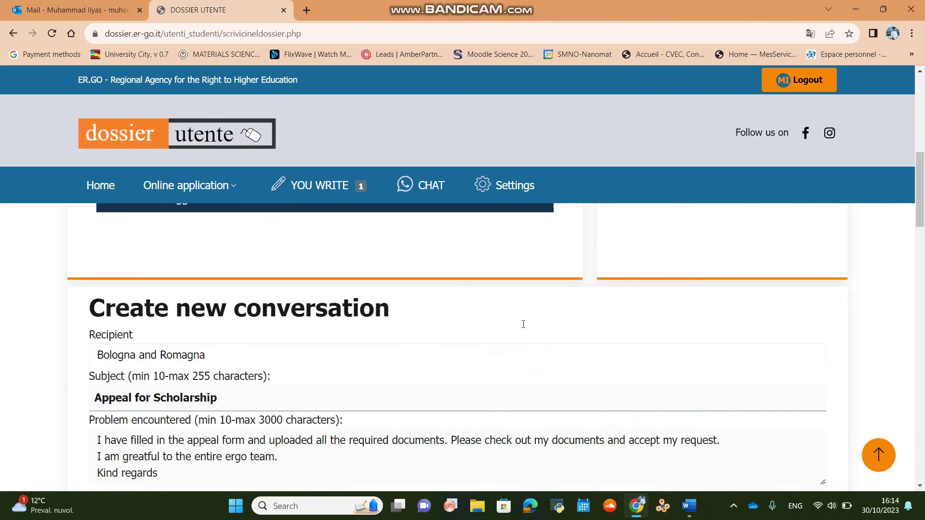
{"action": "scroll", "coordinate": [523, 324], "scroll_direction": "down", "scroll_amount": 2}
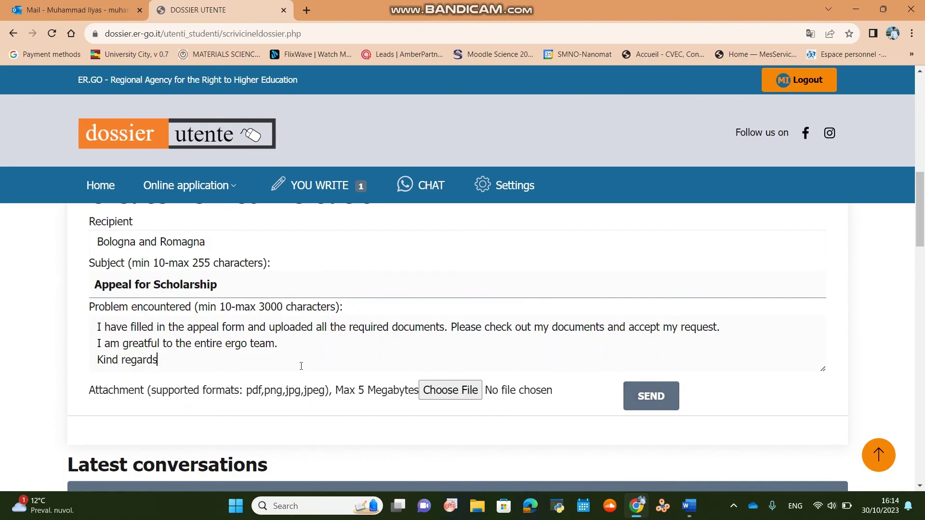
Erase the message from the problem description of the new conversation
{"action": "key", "text": "BackSpace"}
{"action": "key", "text": "BackSpace"}
{"action": "key", "text": "BackSpace"}
{"action": "key", "text": "BackSpace"}
{"action": "key", "text": "BackSpace"}
{"action": "key", "text": "BackSpace"}
{"action": "key", "text": "BackSpace"}
{"action": "key", "text": "BackSpace"}
{"action": "key", "text": "BackSpace"}
{"action": "key", "text": "BackSpace"}
{"action": "key", "text": "BackSpace"}
{"action": "key", "text": "BackSpace"}
{"action": "key", "text": "BackSpace"}
{"action": "key", "text": "BackSpace"}
{"action": "key", "text": "BackSpace"}
{"action": "key", "text": "BackSpace"}
{"action": "key", "text": "BackSpace"}
{"action": "key", "text": "BackSpace"}
{"action": "key", "text": "BackSpace"}
{"action": "key", "text": "BackSpace"}
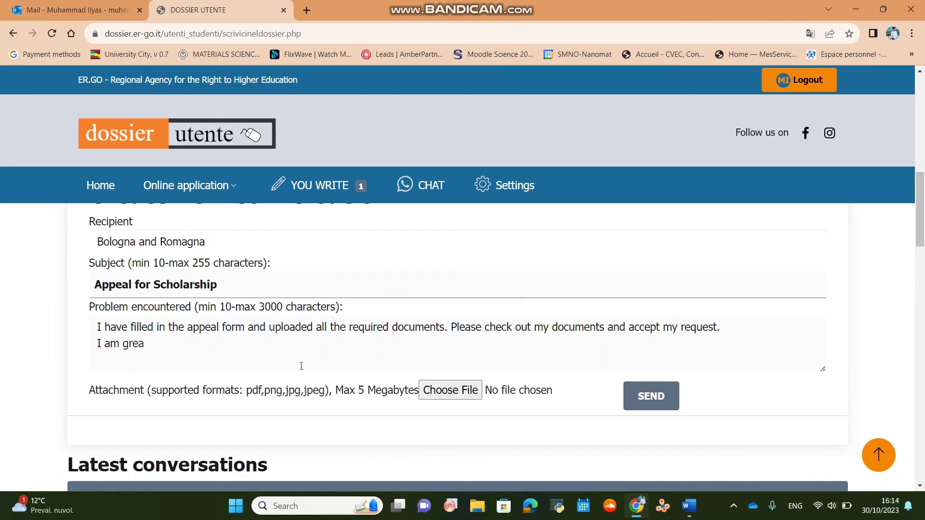
{"action": "key", "text": "BackSpace"}
{"action": "key", "text": "BackSpace"}
{"action": "key", "text": "BackSpace"}
{"action": "key", "text": "BackSpace"}
{"action": "key", "text": "BackSpace"}
{"action": "key", "text": "BackSpace"}
{"action": "key", "text": "BackSpace"}
{"action": "key", "text": "BackSpace"}
{"action": "key", "text": "BackSpace"}
{"action": "key", "text": "BackSpace"}
{"action": "key", "text": "BackSpace"}
{"action": "key", "text": "BackSpace"}
{"action": "key", "text": "BackSpace"}
{"action": "key", "text": "BackSpace"}
{"action": "key", "text": "BackSpace"}
{"action": "key", "text": "BackSpace"}
{"action": "key", "text": "BackSpace"}
{"action": "key", "text": "BackSpace"}
{"action": "key", "text": "BackSpace"}
{"action": "key", "text": "BackSpace"}
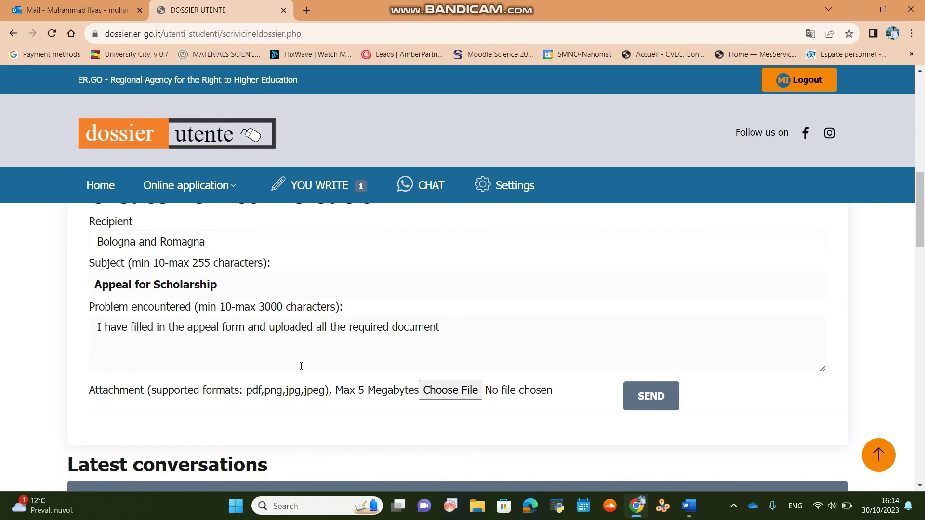
{"action": "key", "text": "BackSpace"}
{"action": "key", "text": "BackSpace"}
{"action": "key", "text": "BackSpace"}
{"action": "key", "text": "BackSpace"}
{"action": "key", "text": "BackSpace"}
{"action": "key", "text": "BackSpace"}
{"action": "key", "text": "BackSpace"}
{"action": "key", "text": "BackSpace"}
{"action": "key", "text": "BackSpace"}
{"action": "key", "text": "BackSpace"}
{"action": "key", "text": "BackSpace"}
{"action": "key", "text": "BackSpace"}
{"action": "key", "text": "BackSpace"}
{"action": "key", "text": "BackSpace"}
{"action": "key", "text": "BackSpace"}
{"action": "key", "text": "BackSpace"}
{"action": "key", "text": "BackSpace"}
{"action": "key", "text": "BackSpace"}
{"action": "key", "text": "BackSpace"}
{"action": "key", "text": "BackSpace"}
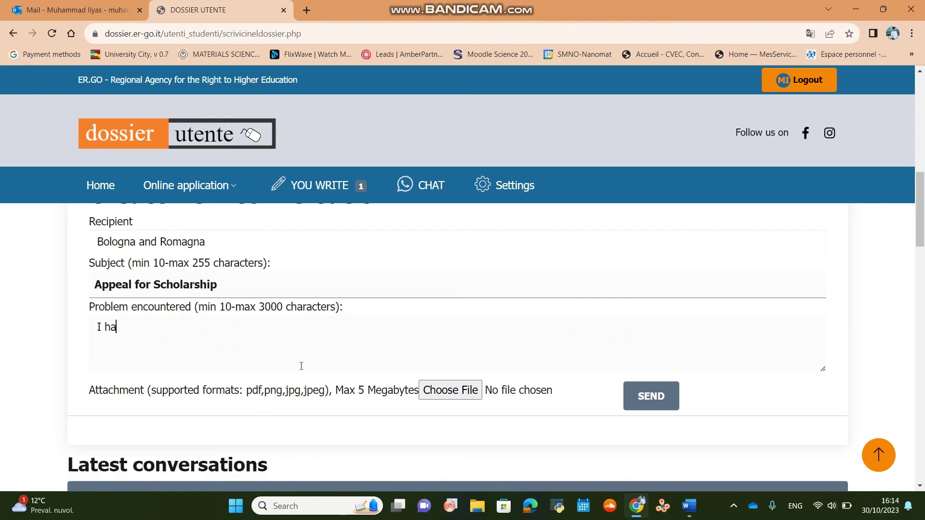